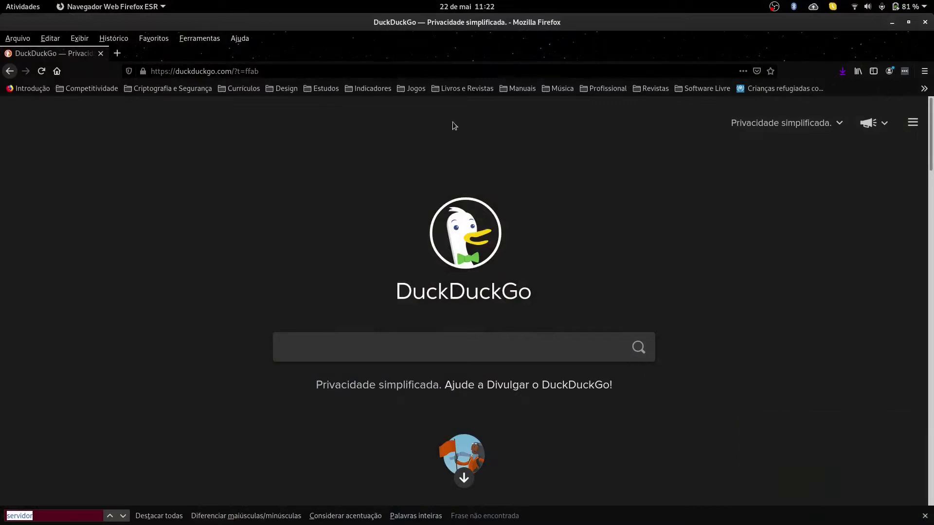
Step: Enter the query 'debian netinst download' in the DuckDuckGo search box, correcting the typos
{"action": "left_click", "coordinate": [451, 343]}
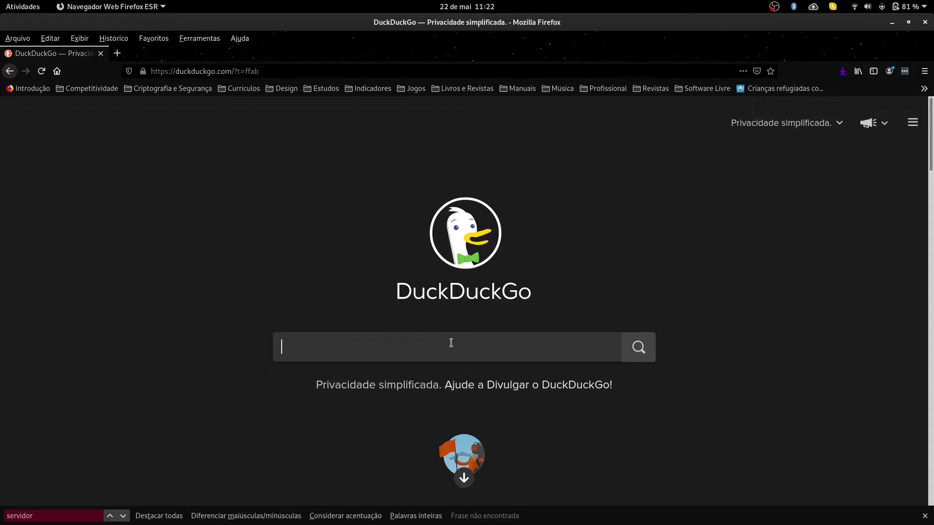
{"action": "type", "text": "debian"}
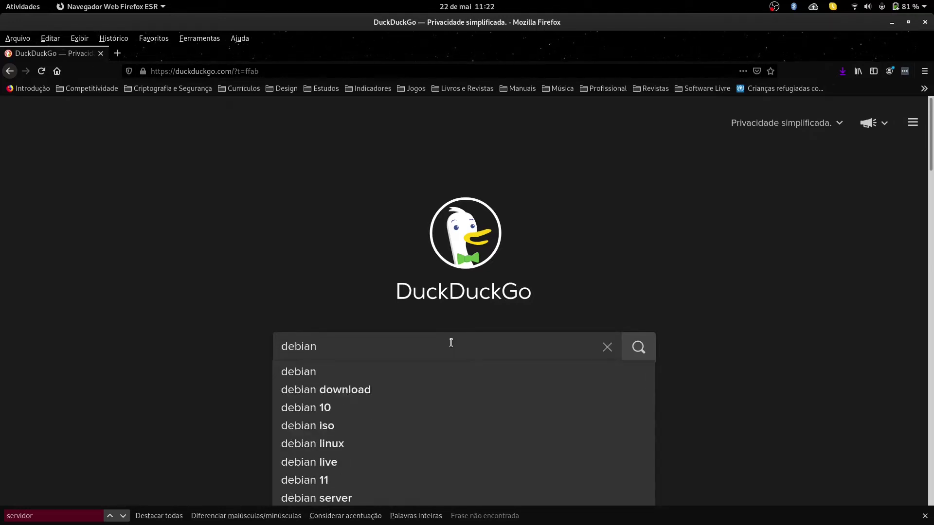
{"action": "key", "text": "BackSpace"}
{"action": "key", "text": "BackSpace"}
{"action": "key", "text": "BackSpace"}
{"action": "key", "text": "BackSpace"}
{"action": "key", "text": "BackSpace"}
{"action": "key", "text": "BackSpace"}
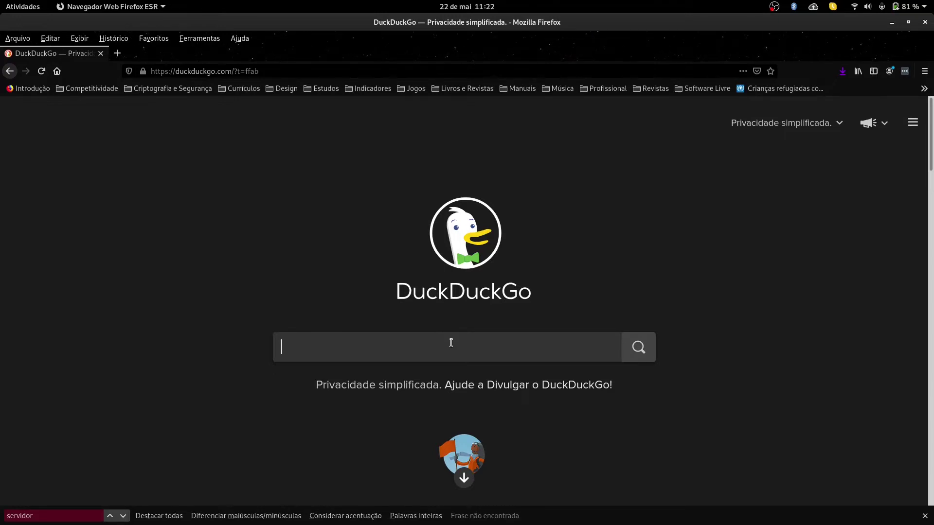
{"action": "type", "text": "debia"}
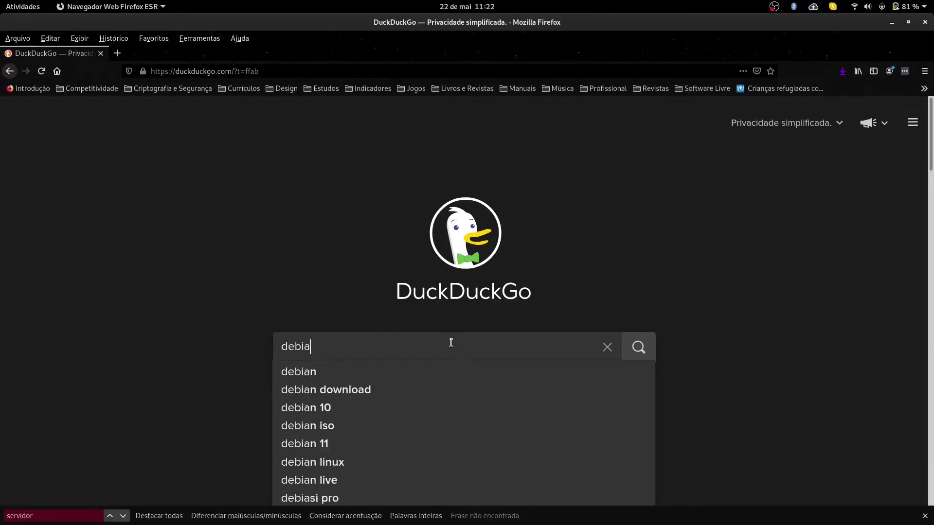
{"action": "type", "text": "n net"}
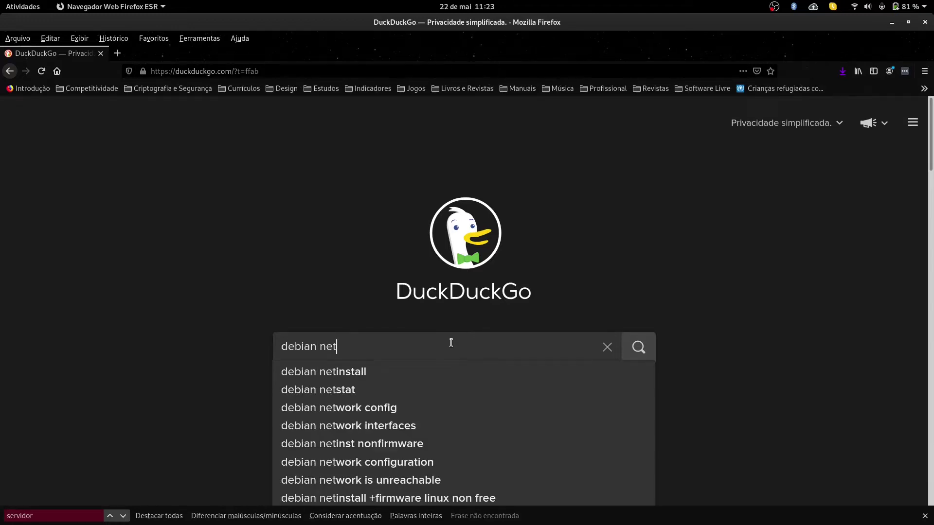
{"action": "type", "text": "instal"}
{"action": "key", "text": "BackSpace"}
{"action": "key", "text": "BackSpace"}
{"action": "type", "text": "download"}
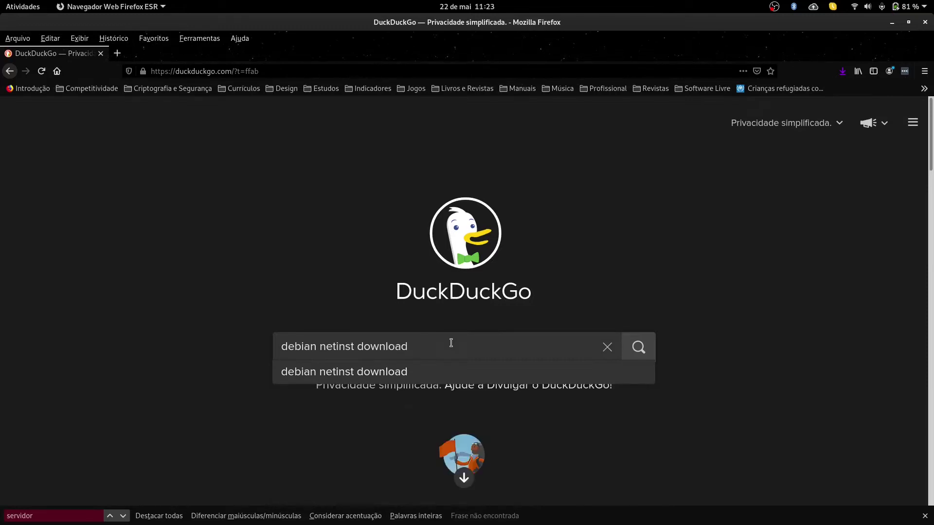
Step: Check the query, submit the search and close the in-page find bar
{"action": "left_click", "coordinate": [356, 346]}
{"action": "left_click_drag", "start_coordinate": [355, 347], "coordinate": [320, 345]}
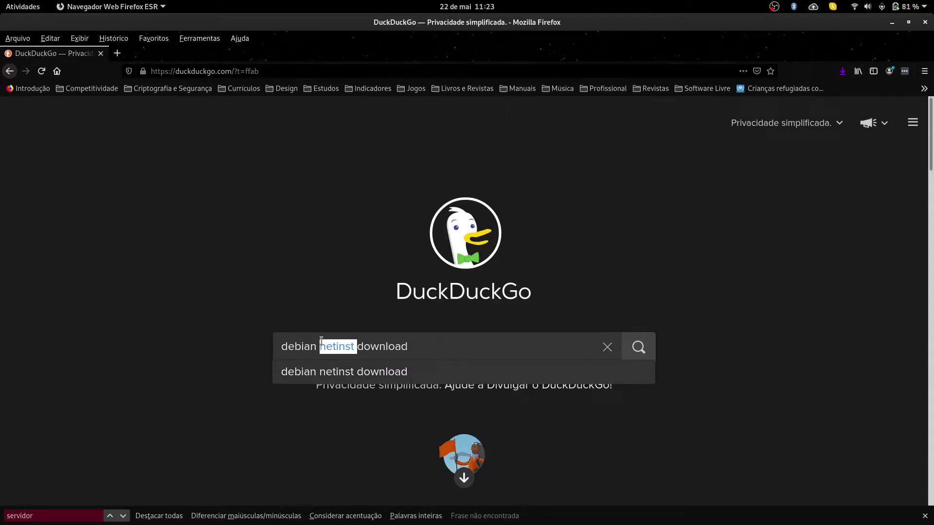
{"action": "key", "text": "End"}
{"action": "key", "text": "Return"}
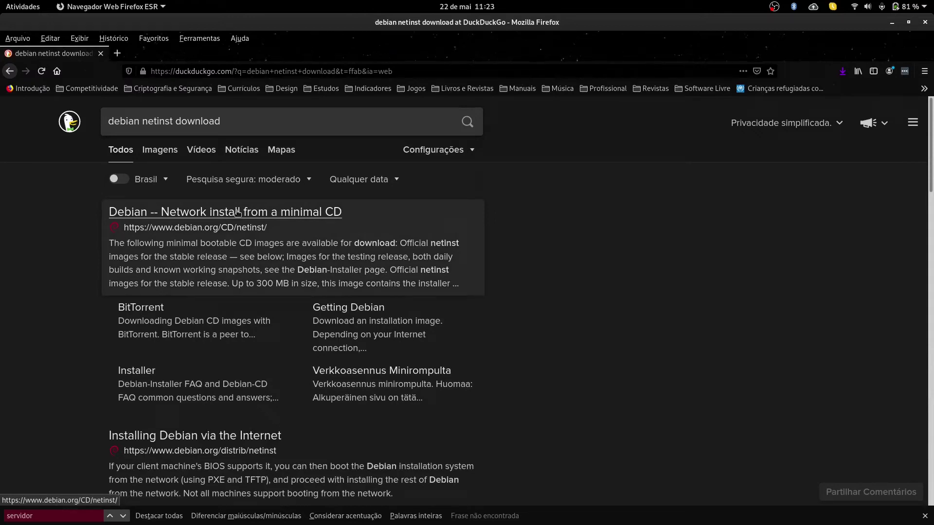
{"action": "left_click", "coordinate": [924, 515]}
Step: Copy the query and run the same 'debian netinst download' search on google.com in a new tab
{"action": "left_click", "coordinate": [238, 121]}
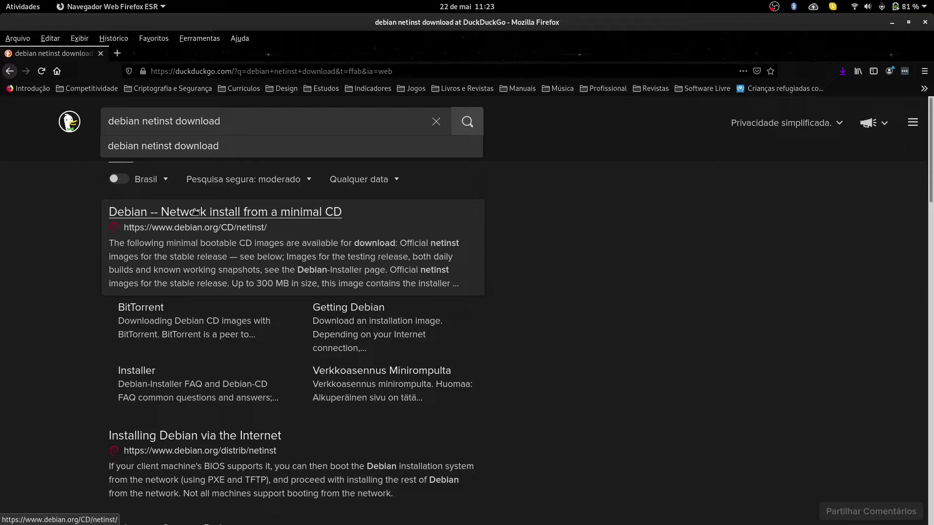
{"action": "left_click_drag", "start_coordinate": [241, 121], "coordinate": [106, 120]}
{"action": "key", "text": "ctrl+c"}
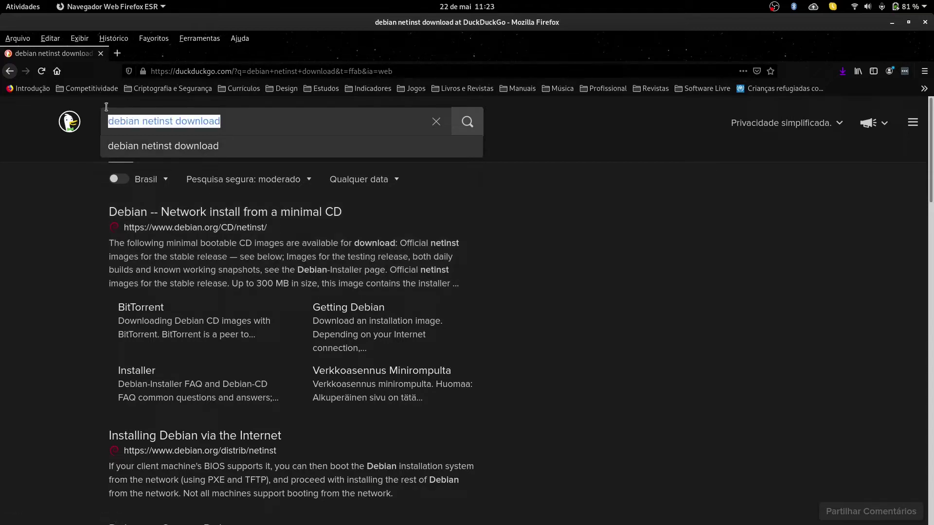
{"action": "left_click", "coordinate": [117, 53]}
{"action": "type", "text": "google.com/"}
{"action": "key", "text": "Return"}
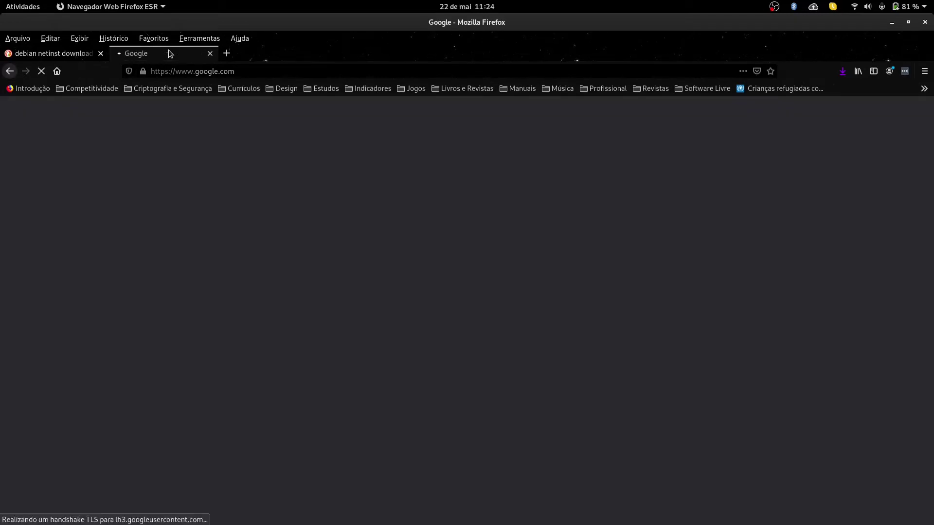
{"action": "key", "text": "ctrl+v"}
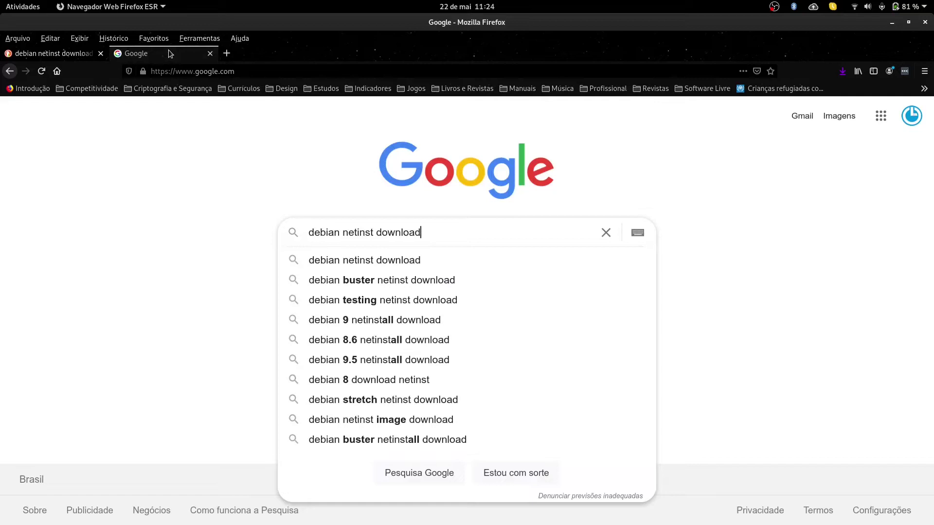
{"action": "key", "text": "Return"}
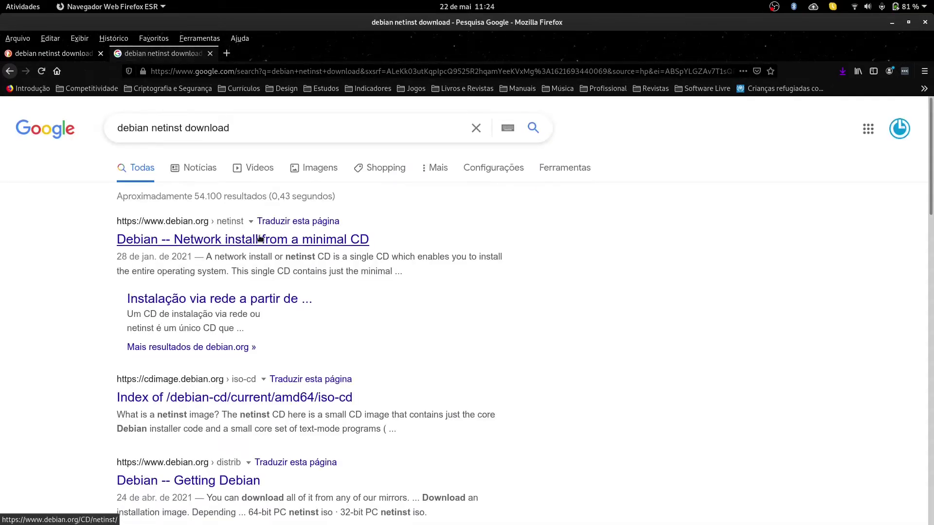
Step: Open the 'Debian -- Network install from a minimal CD' result in both result tabs
{"action": "left_click", "coordinate": [76, 53]}
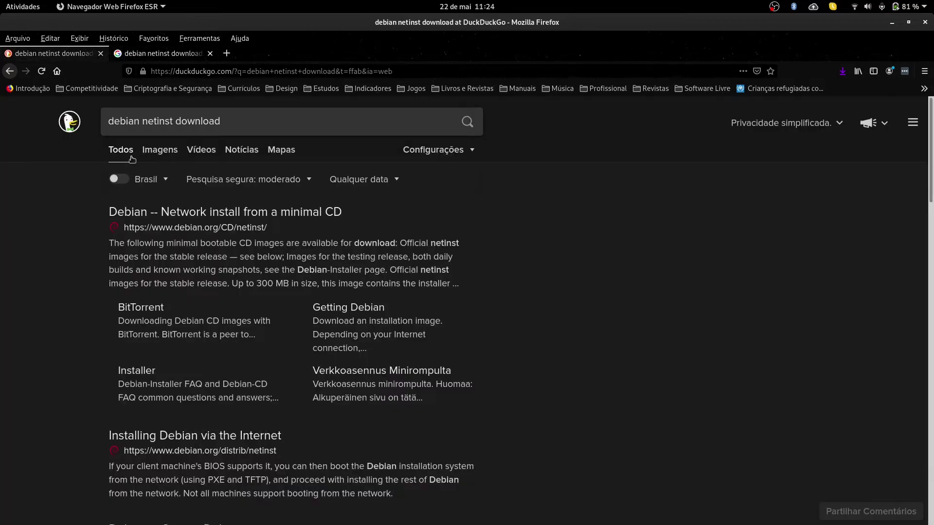
{"action": "left_click", "coordinate": [205, 213]}
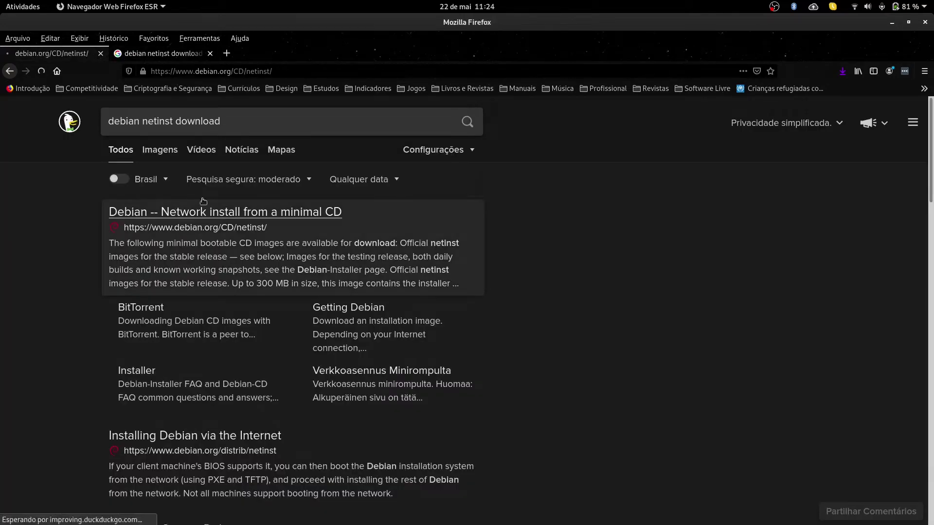
{"action": "key", "text": "ctrl+Tab"}
{"action": "left_click", "coordinate": [266, 241]}
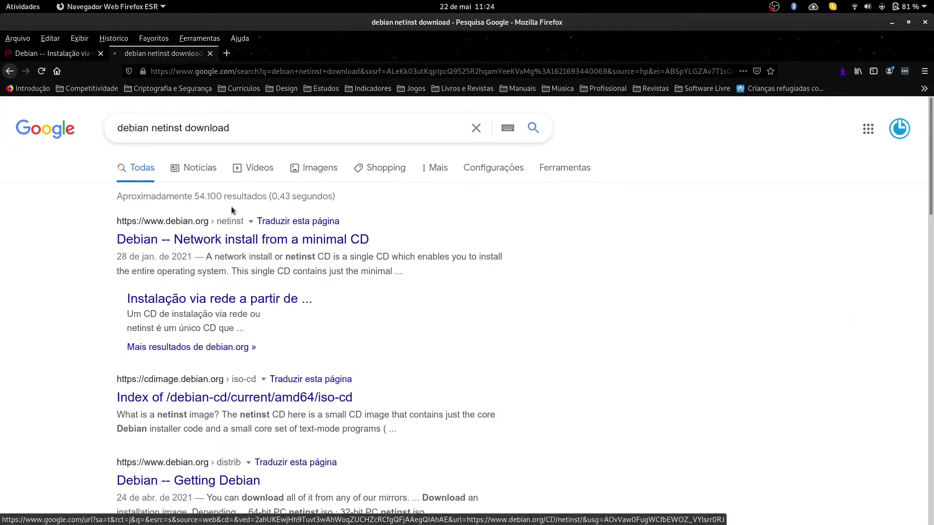
Step: Download the amd64 netinst image debian-10.9.0-amd64-netinst.iso and save it in Downloads
{"action": "left_click", "coordinate": [57, 57]}
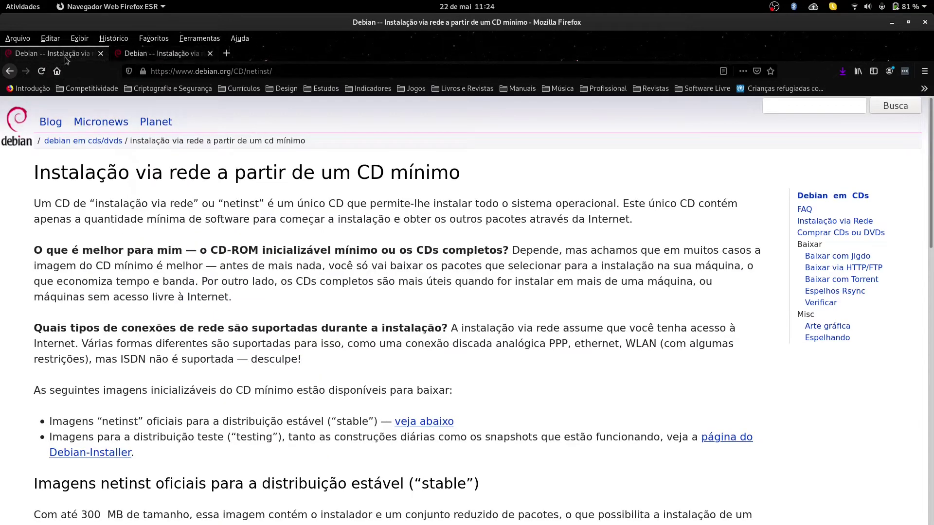
{"action": "left_click", "coordinate": [64, 54]}
{"action": "scroll", "coordinate": [202, 267], "scroll_direction": "down", "scroll_amount": 5}
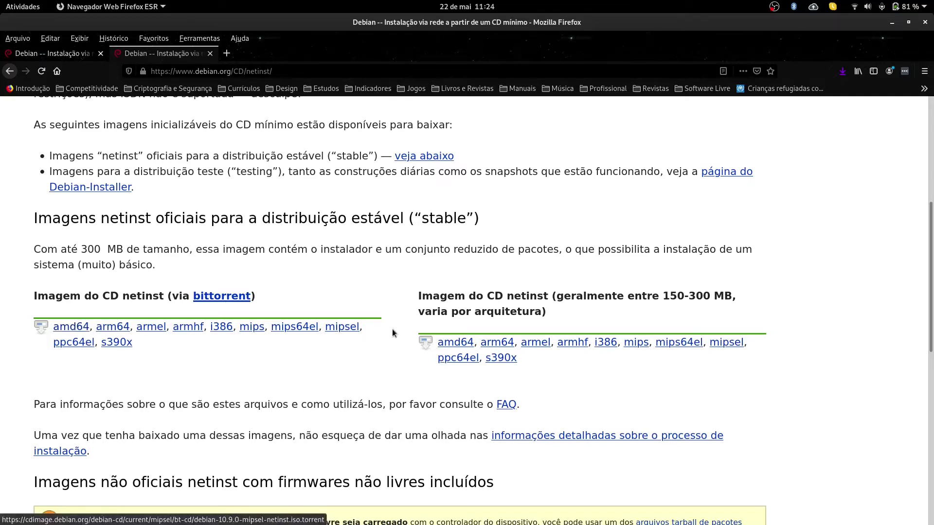
{"action": "left_click", "coordinate": [463, 346]}
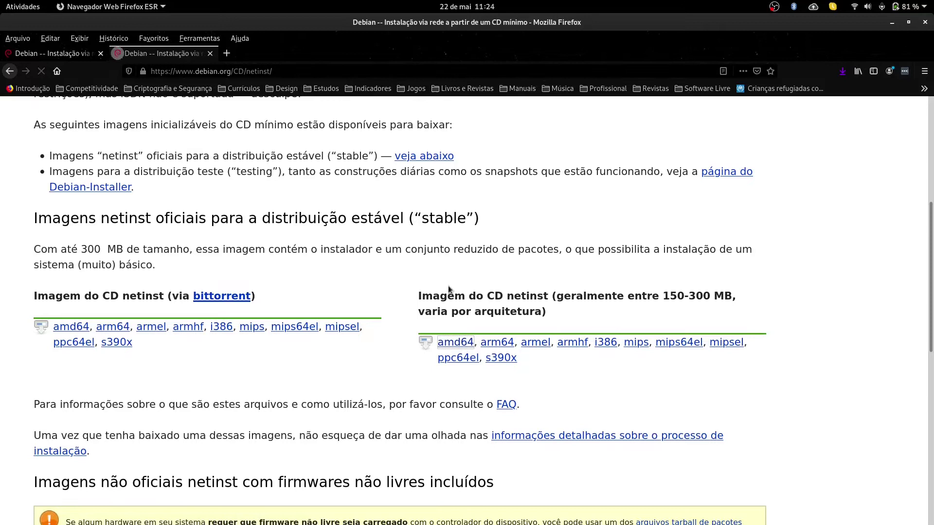
{"action": "left_click_drag", "start_coordinate": [418, 196], "coordinate": [365, 185]}
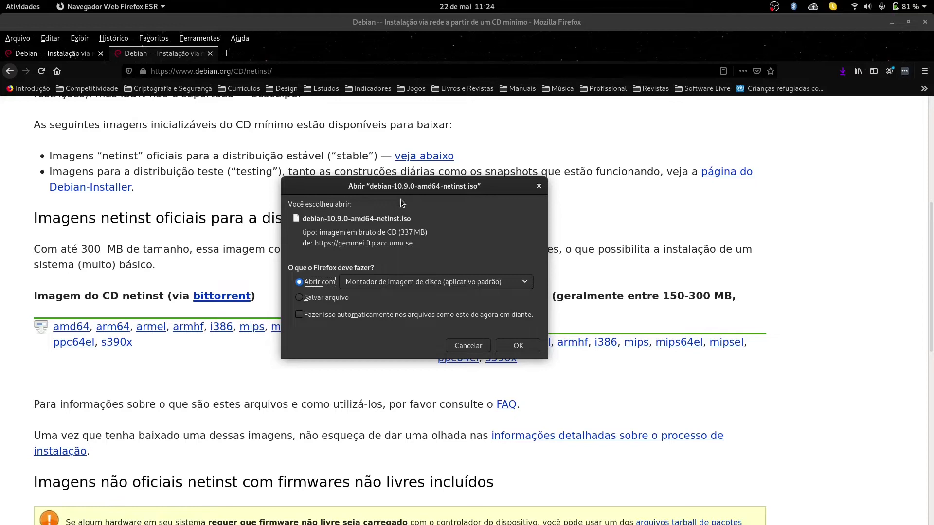
{"action": "left_click", "coordinate": [319, 298]}
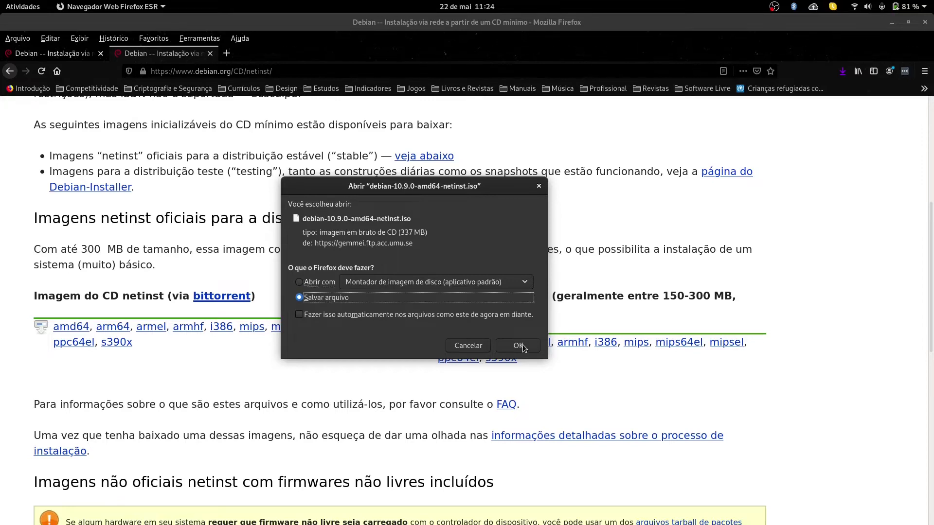
{"action": "left_click", "coordinate": [518, 346]}
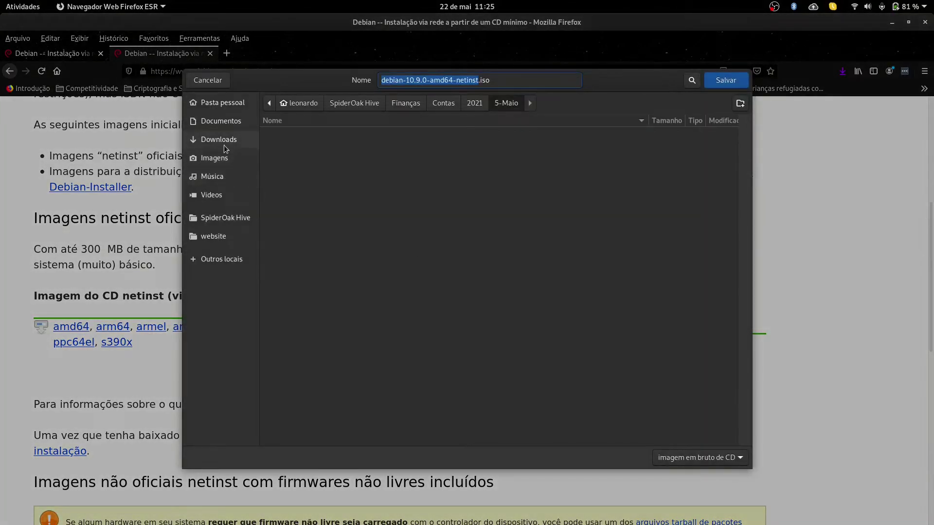
{"action": "left_click", "coordinate": [225, 146]}
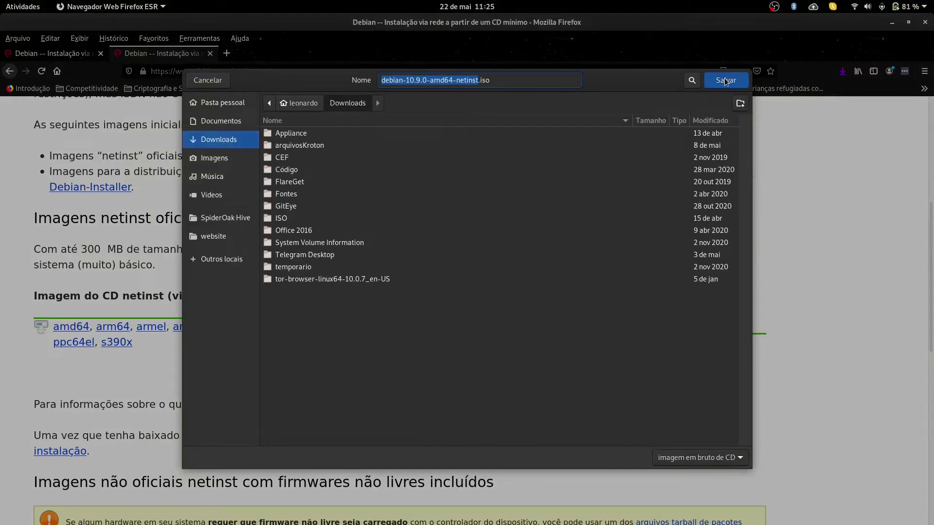
{"action": "left_click", "coordinate": [724, 79]}
{"action": "key", "text": "alt+Tab"}
{"action": "key", "text": "alt+Tab"}
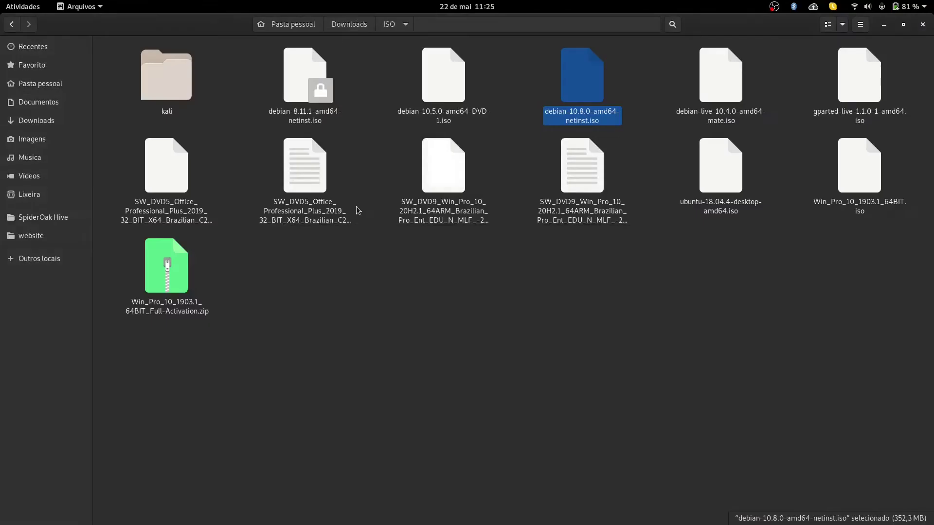
Step: Select debian-10.8.0-amd64-netinst.iso in the ISO folder and show the overview of open windows
{"action": "left_click", "coordinate": [489, 350]}
{"action": "left_click", "coordinate": [574, 85]}
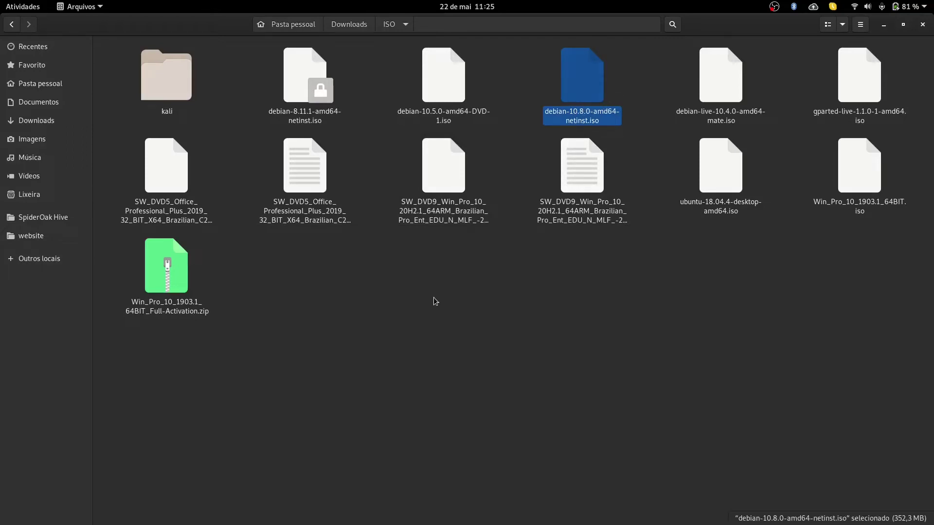
{"action": "mouse_move", "coordinate": [1, 1]}
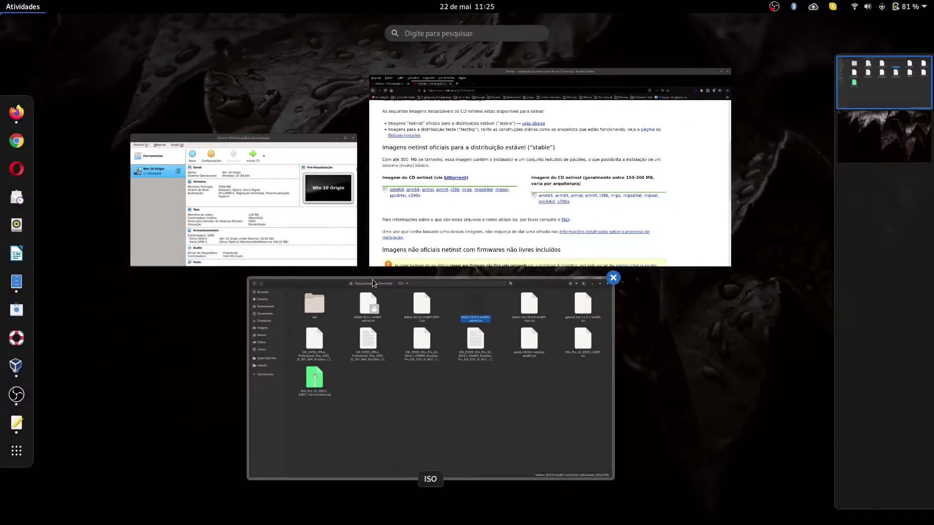
Step: Place the VirtualBox Manager beside the ISO folder and review the Win 10 Origin machine
{"action": "left_click", "coordinate": [17, 366]}
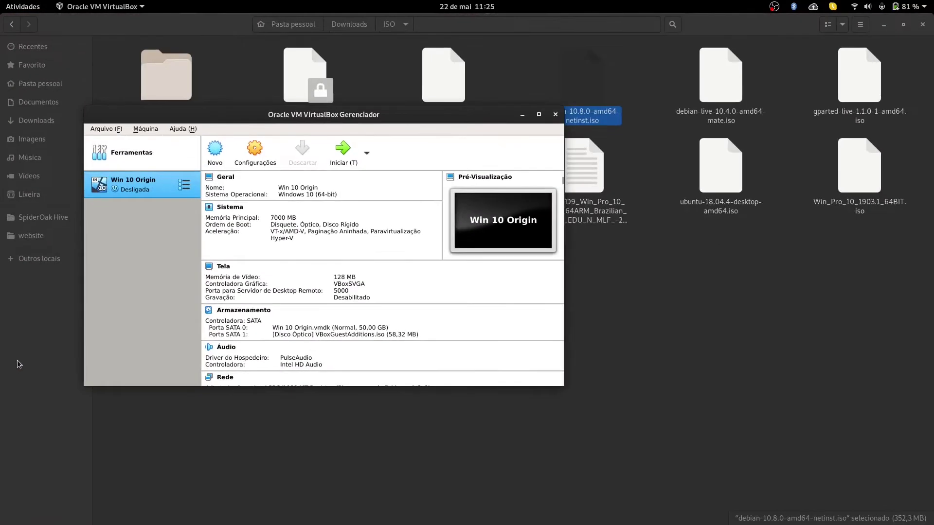
{"action": "left_click_drag", "start_coordinate": [275, 109], "coordinate": [566, 193]}
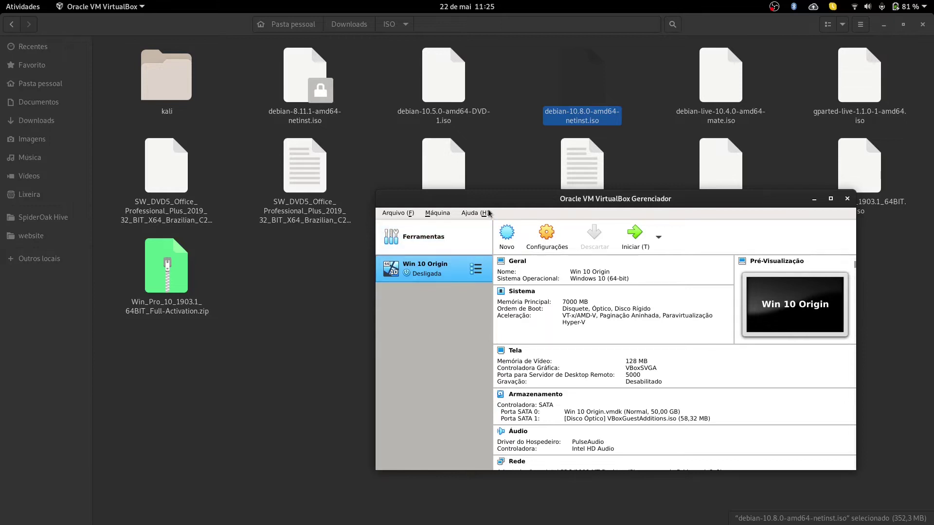
{"action": "left_click_drag", "start_coordinate": [537, 200], "coordinate": [519, 198]}
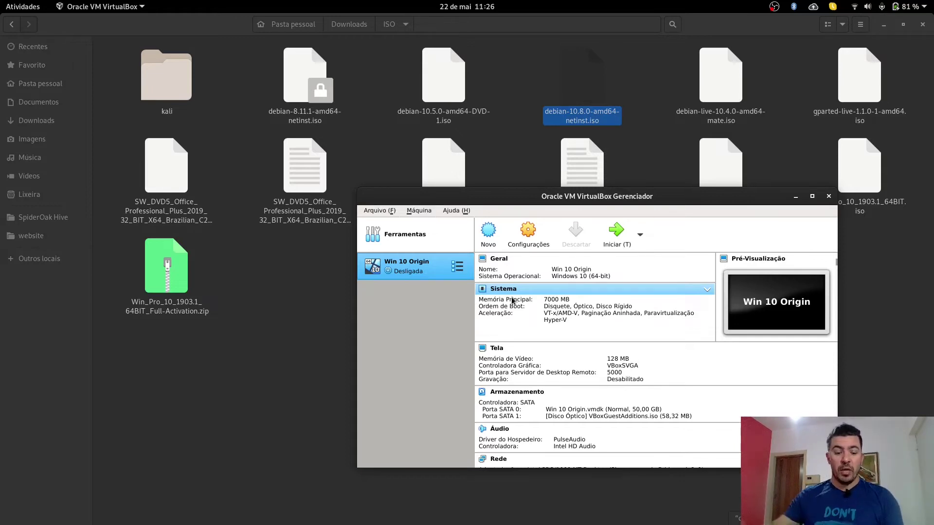
{"action": "key", "text": "super"}
{"action": "key", "text": "super"}
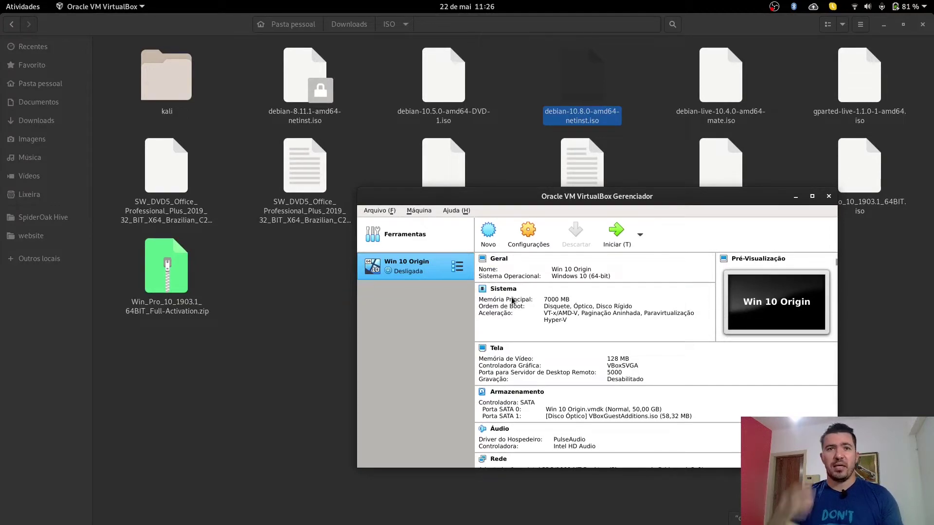
{"action": "key", "text": "super"}
{"action": "type", "text": "vrit"}
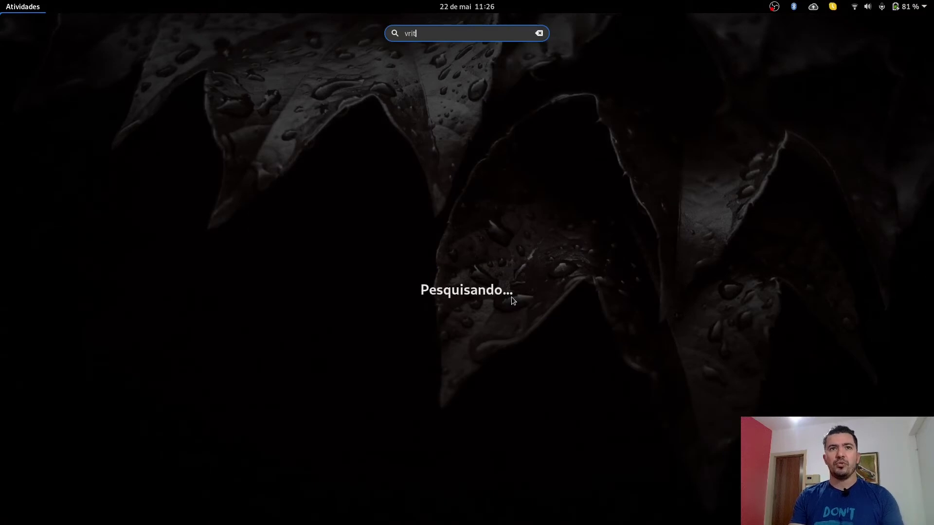
{"action": "key", "text": "BackSpace"}
{"action": "type", "text": "ir"}
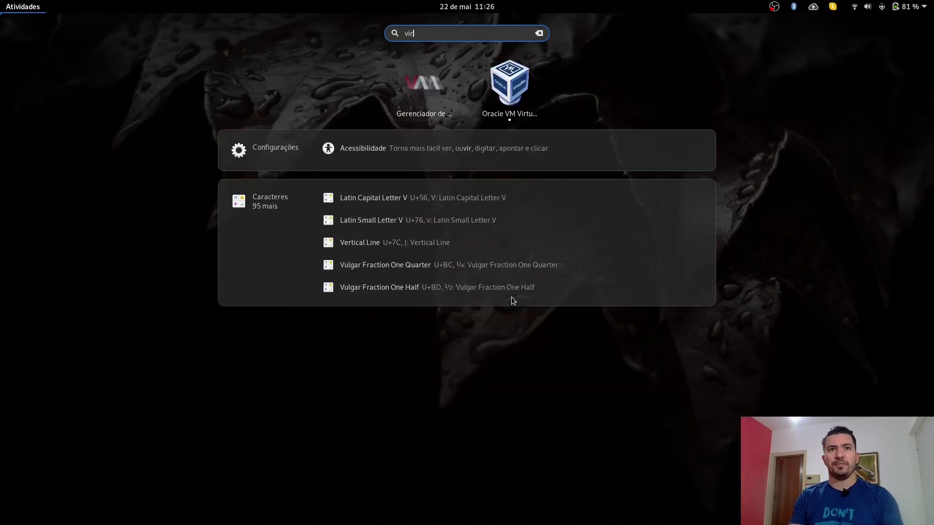
{"action": "type", "text": "t"}
{"action": "key", "text": "Return"}
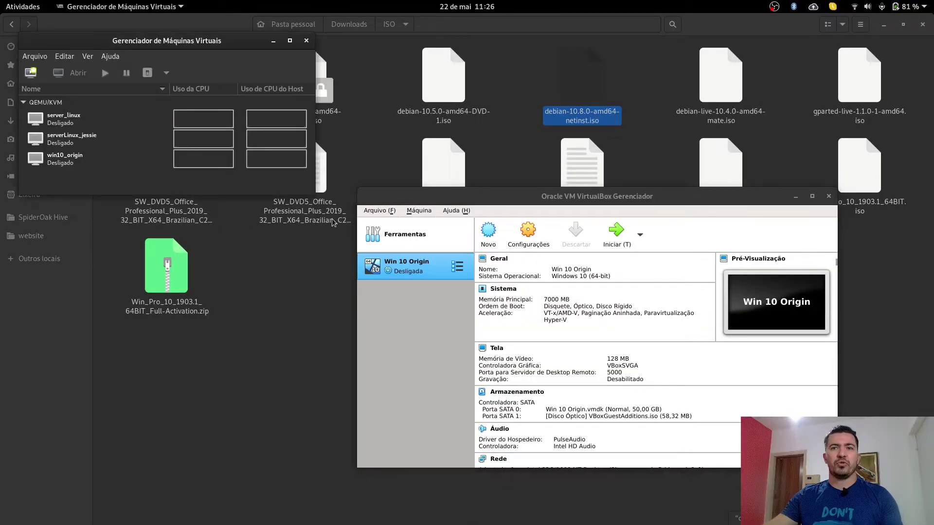
{"action": "left_click_drag", "start_coordinate": [145, 41], "coordinate": [210, 268]}
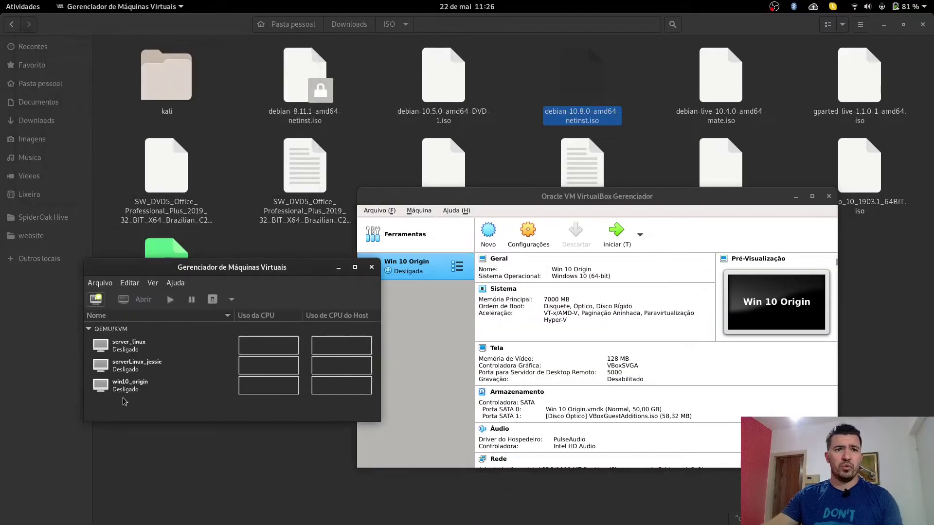
{"action": "left_click", "coordinate": [180, 382]}
{"action": "left_click", "coordinate": [117, 332]}
{"action": "left_click", "coordinate": [117, 345]}
{"action": "left_click", "coordinate": [122, 371]}
{"action": "left_click", "coordinate": [137, 387]}
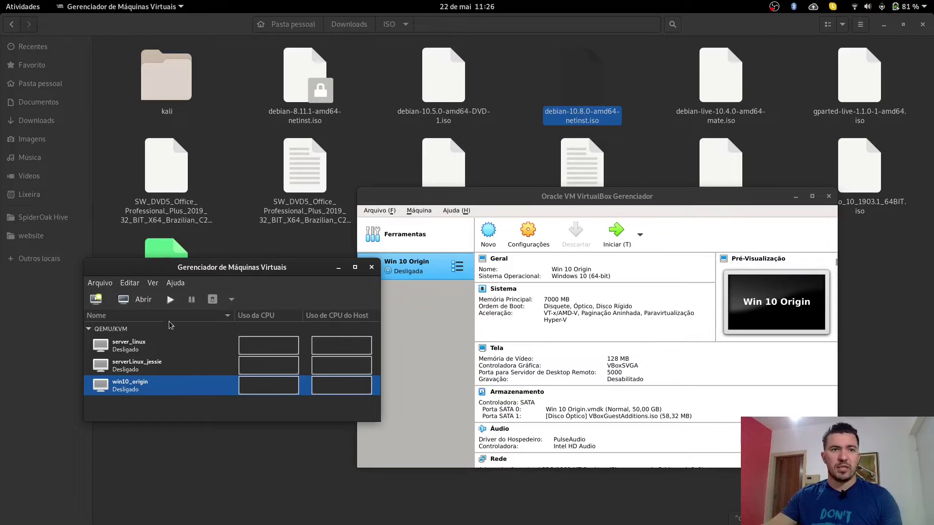
{"action": "left_click", "coordinate": [127, 351]}
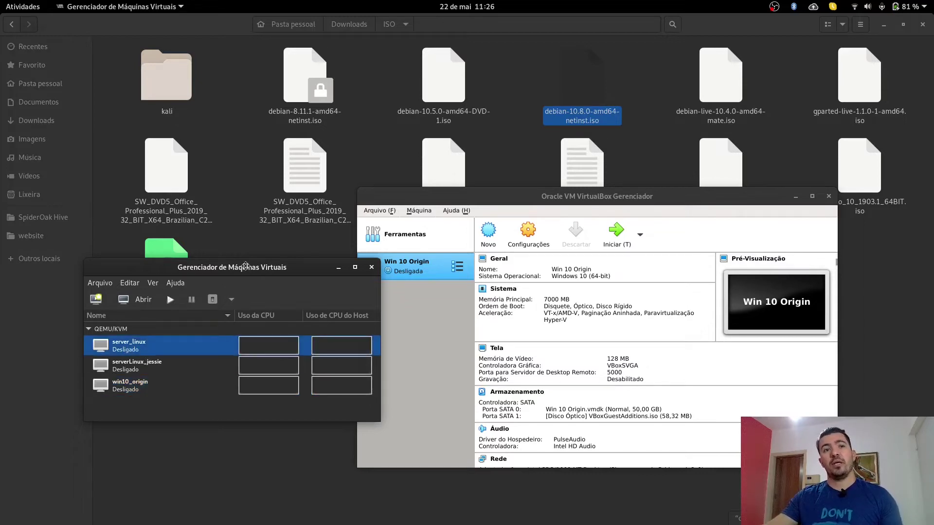
{"action": "left_click_drag", "start_coordinate": [246, 268], "coordinate": [215, 255]}
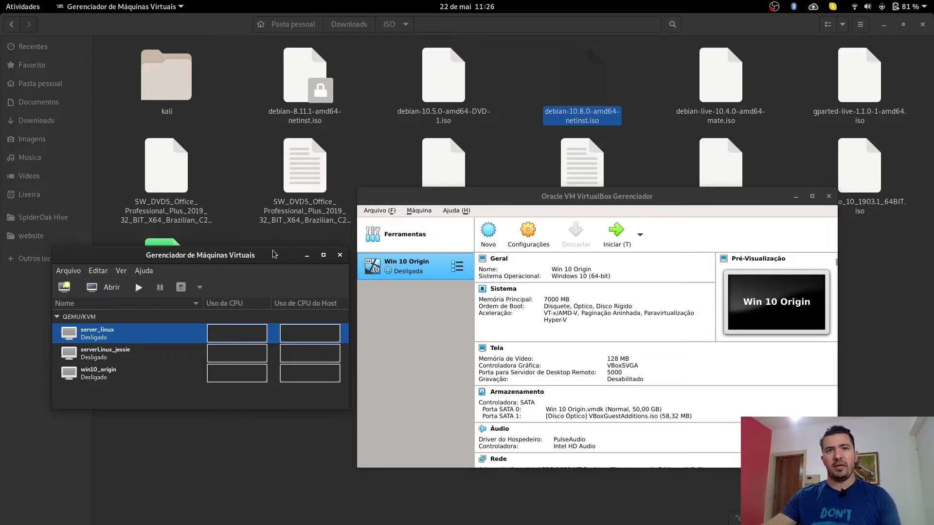
{"action": "left_click", "coordinate": [339, 255]}
Step: Start a new virtual machine named serverLinux with Linux as its type
{"action": "left_click", "coordinate": [486, 239]}
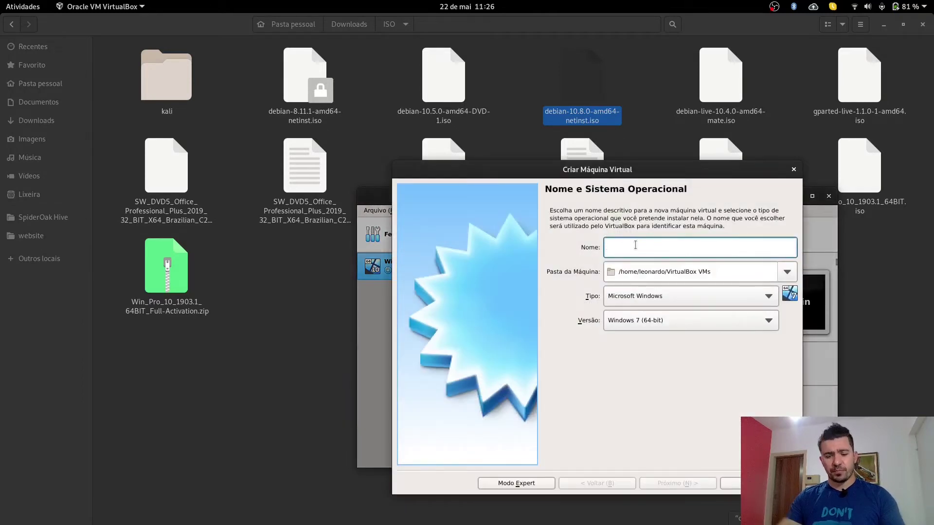
{"action": "type", "text": "serverL"}
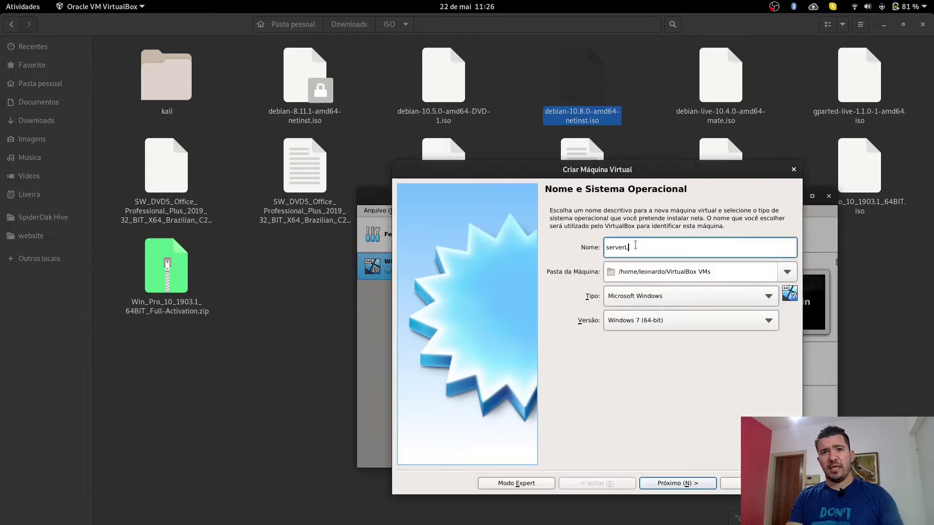
{"action": "type", "text": "inux"}
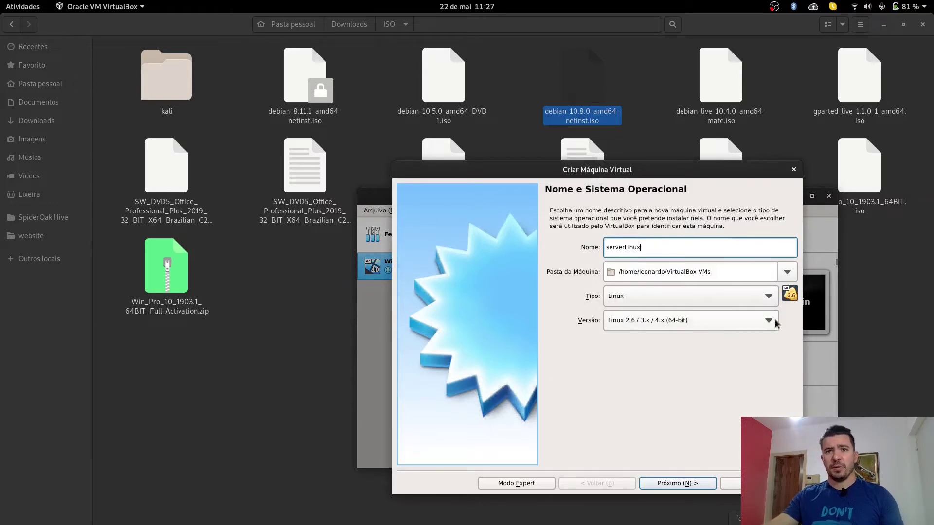
{"action": "left_click", "coordinate": [757, 300]}
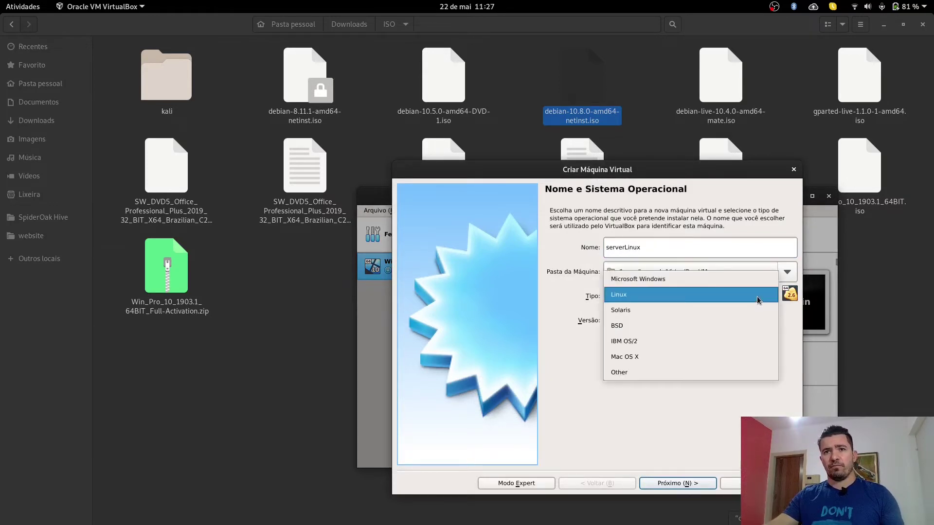
{"action": "left_click", "coordinate": [757, 295]}
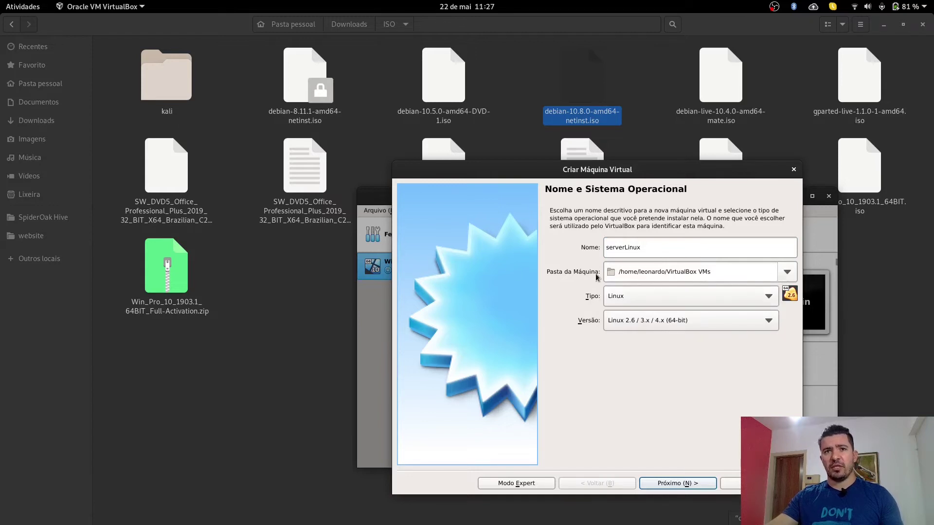
Step: Give serverLinux 2048 MB of memory and choose to create a new virtual hard disk
{"action": "left_click", "coordinate": [677, 484]}
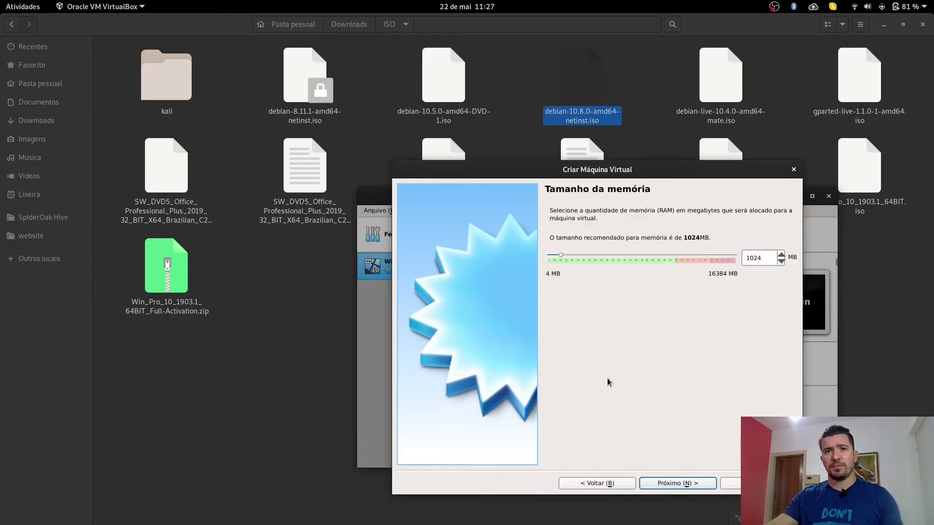
{"action": "left_click_drag", "start_coordinate": [771, 258], "coordinate": [682, 258]}
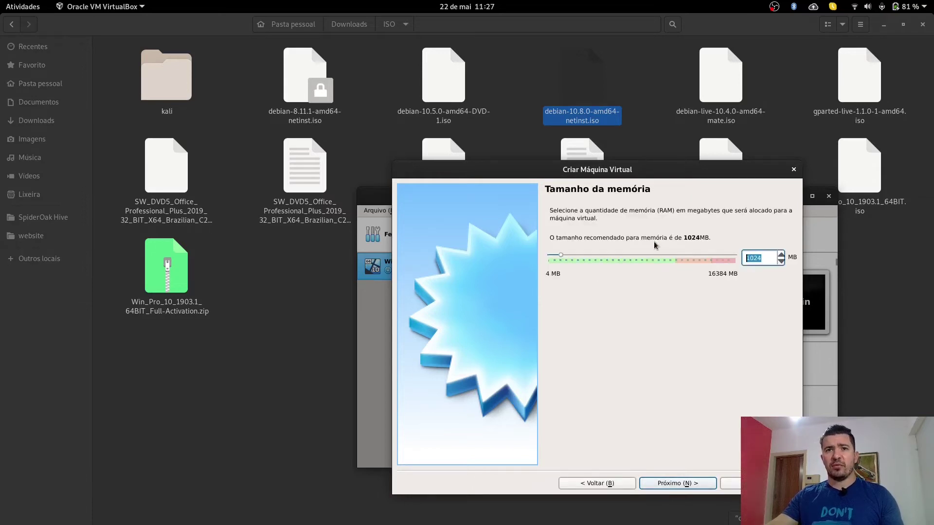
{"action": "type", "text": "2048"}
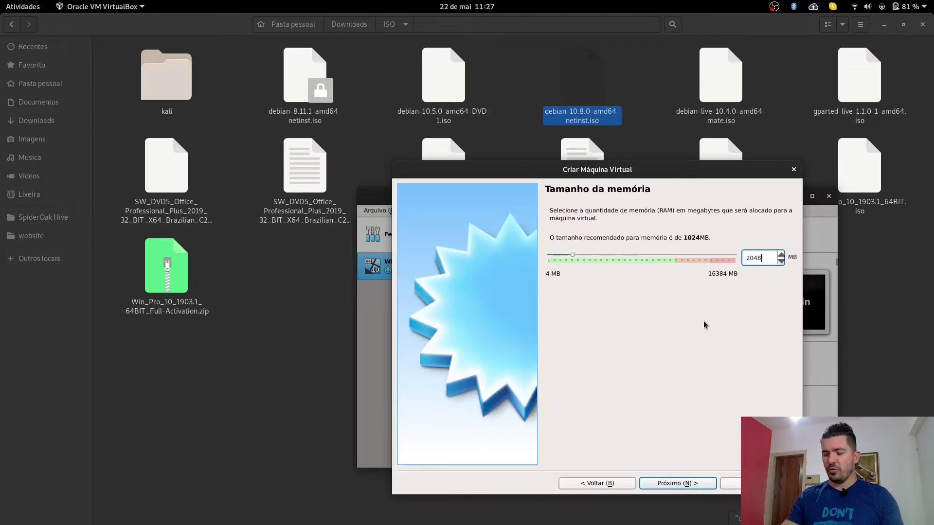
{"action": "left_click", "coordinate": [685, 483]}
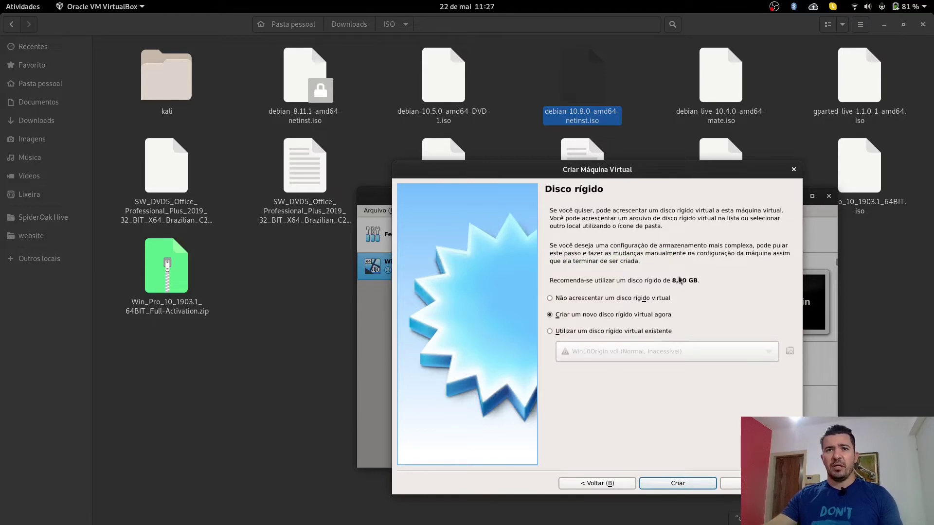
{"action": "left_click", "coordinate": [687, 483]}
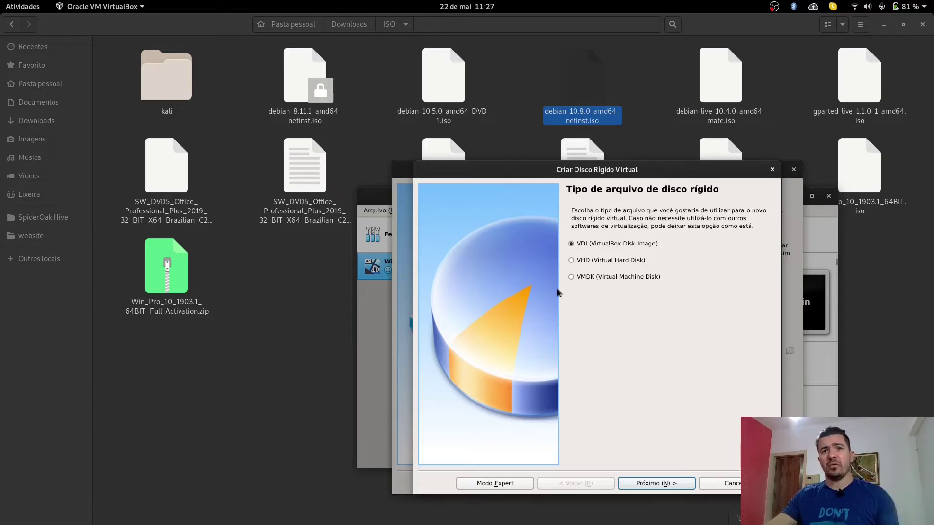
Step: Create the disk as a dynamically allocated 8,00 GB VDI, keeping the defaults
{"action": "left_click", "coordinate": [679, 489]}
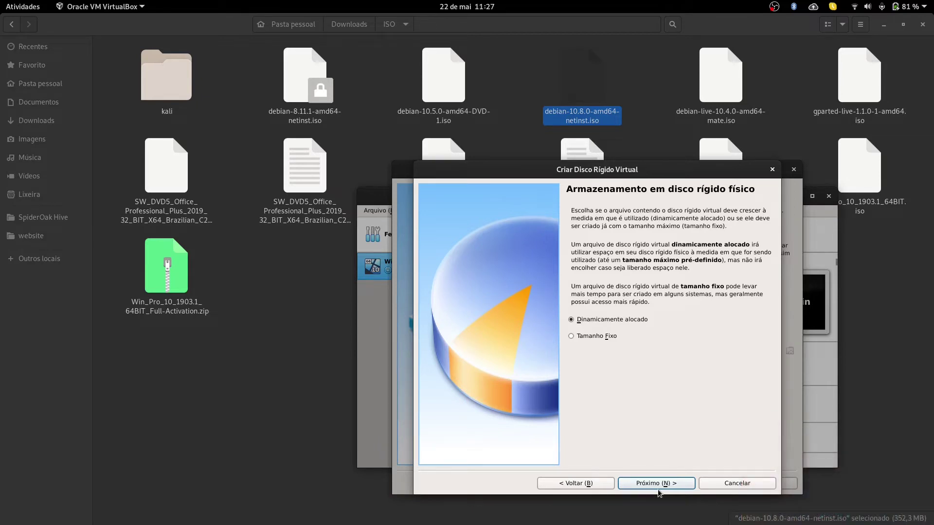
{"action": "left_click", "coordinate": [658, 489]}
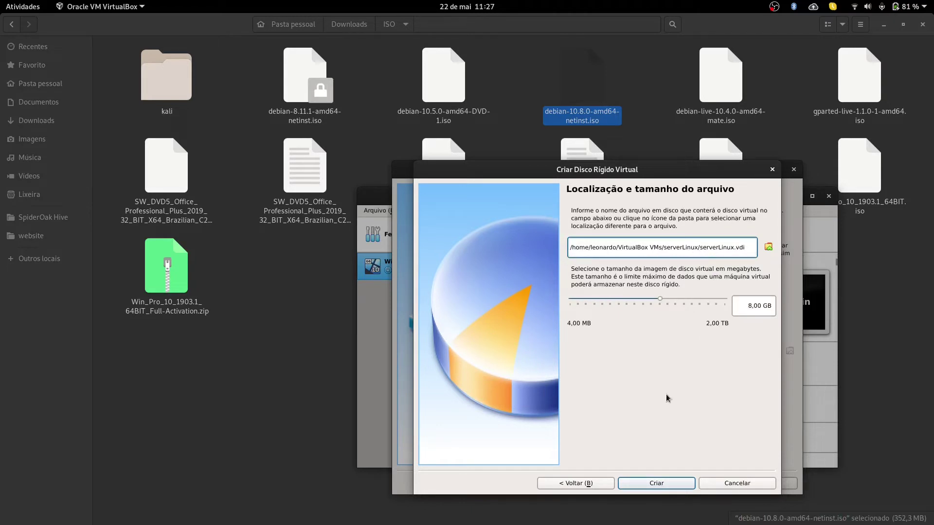
{"action": "left_click", "coordinate": [657, 484]}
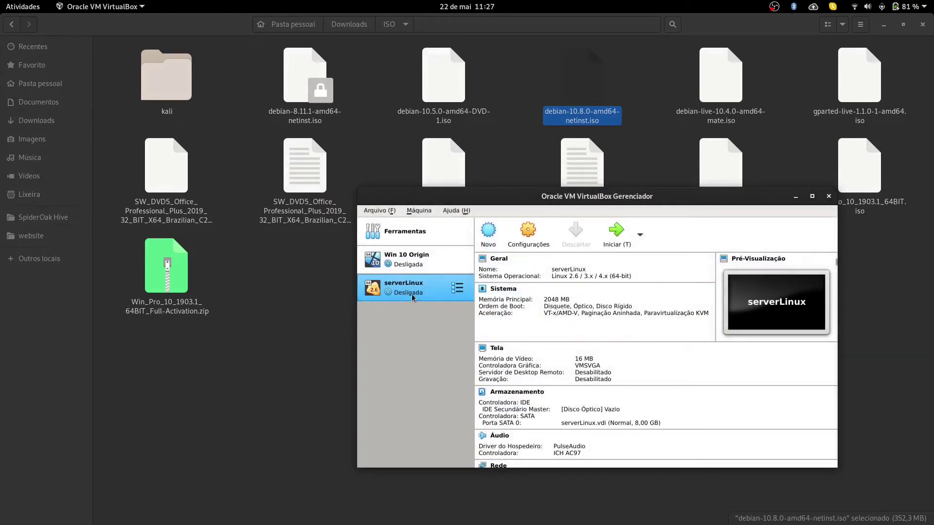
Step: Open serverLinux's settings on the Storage page
{"action": "left_click", "coordinate": [417, 269]}
{"action": "left_click", "coordinate": [411, 289]}
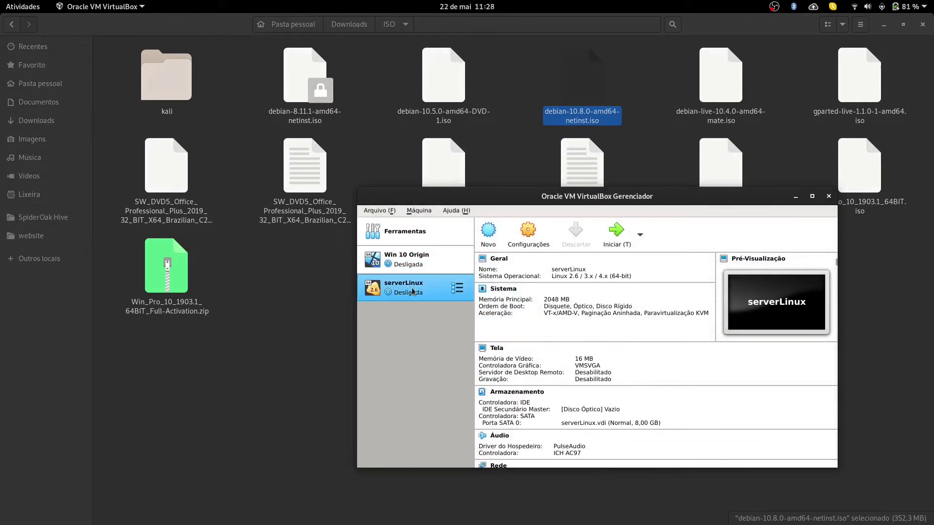
{"action": "left_click", "coordinate": [528, 232]}
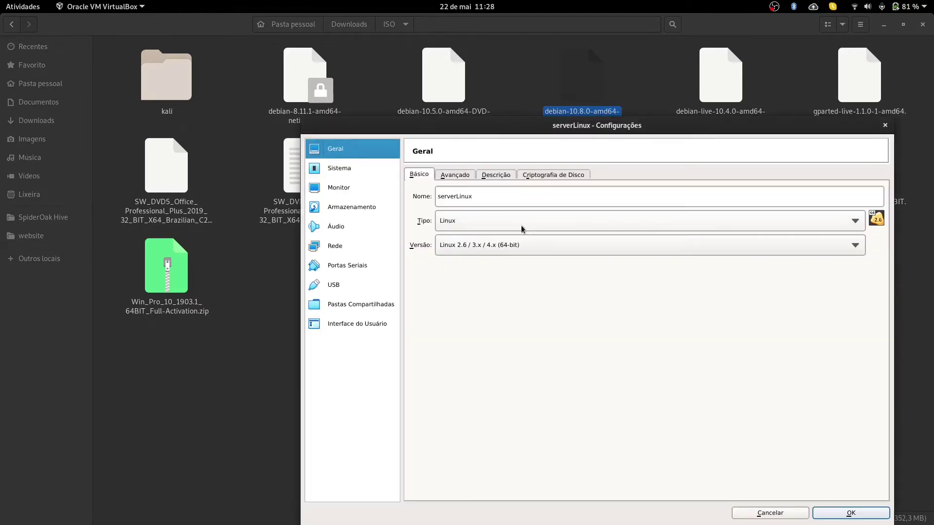
{"action": "left_click", "coordinate": [348, 210]}
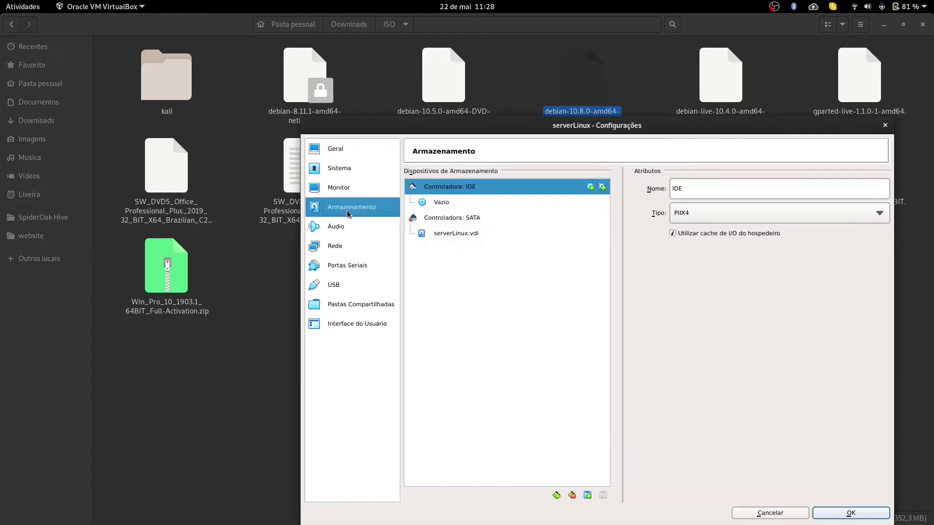
Step: Insert debian-10.8.0-amd64-netinst.iso into the empty optical drive and save the settings
{"action": "left_click_drag", "start_coordinate": [450, 205], "coordinate": [885, 191]}
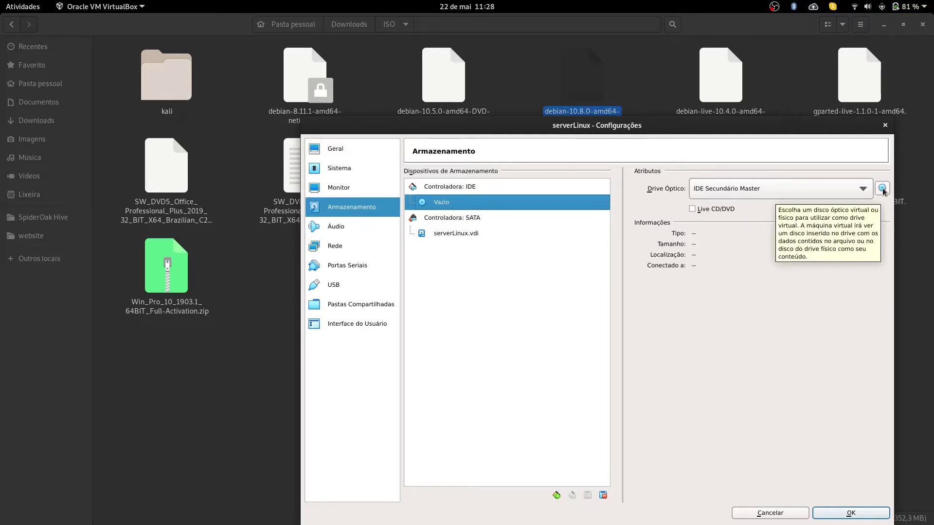
{"action": "left_click", "coordinate": [882, 189]}
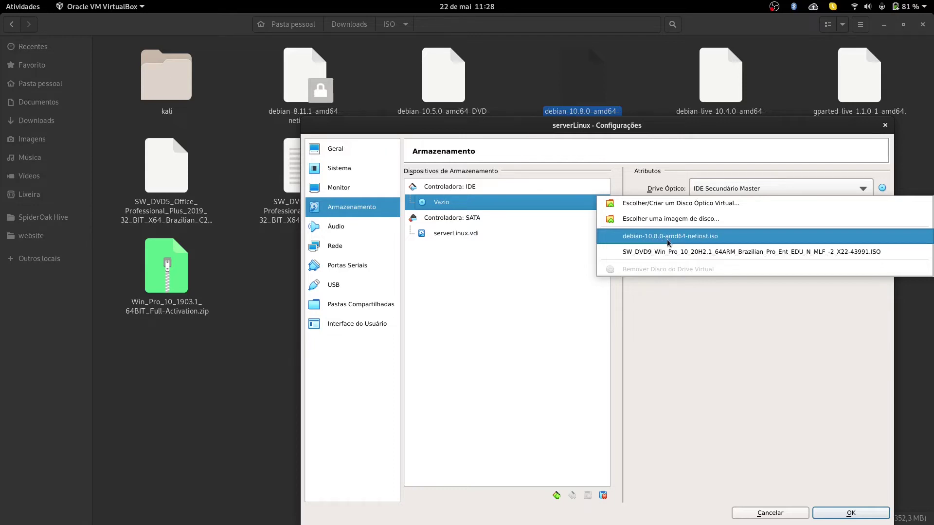
{"action": "left_click", "coordinate": [715, 241]}
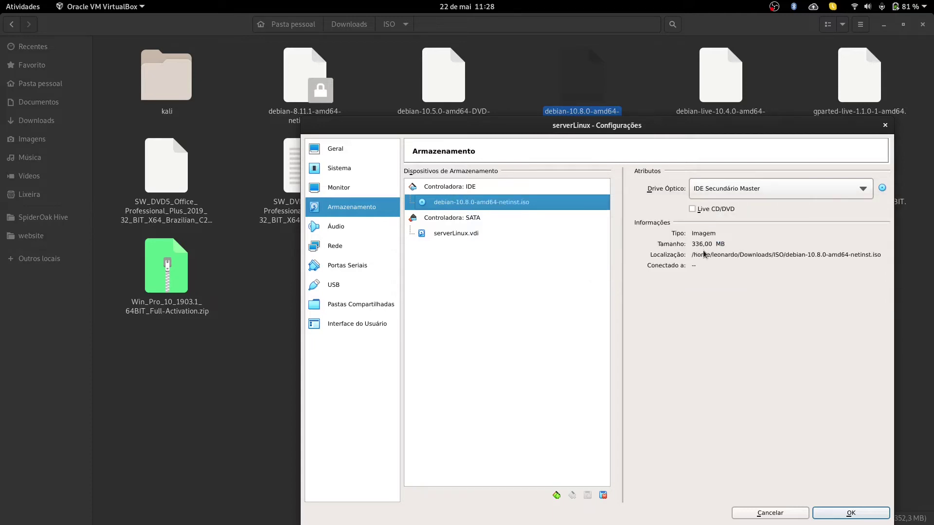
{"action": "left_click", "coordinate": [882, 187]}
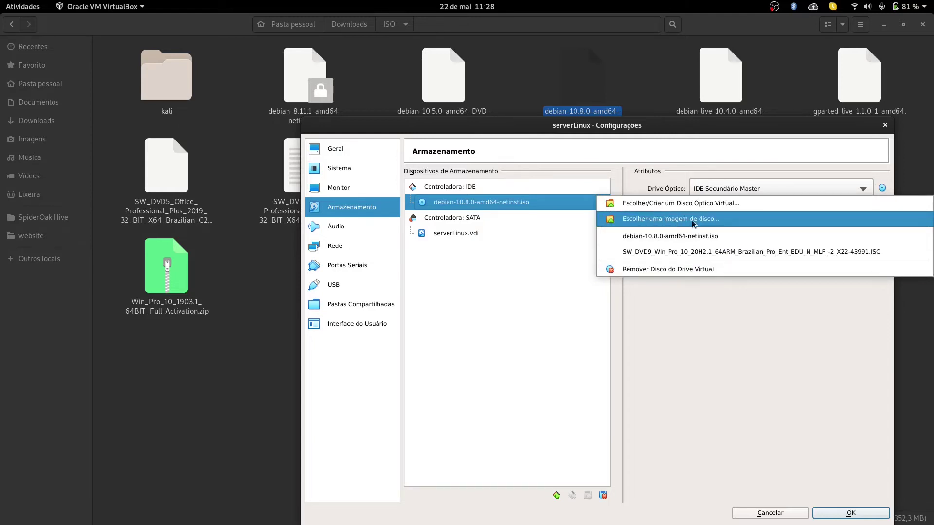
{"action": "left_click", "coordinate": [688, 302]}
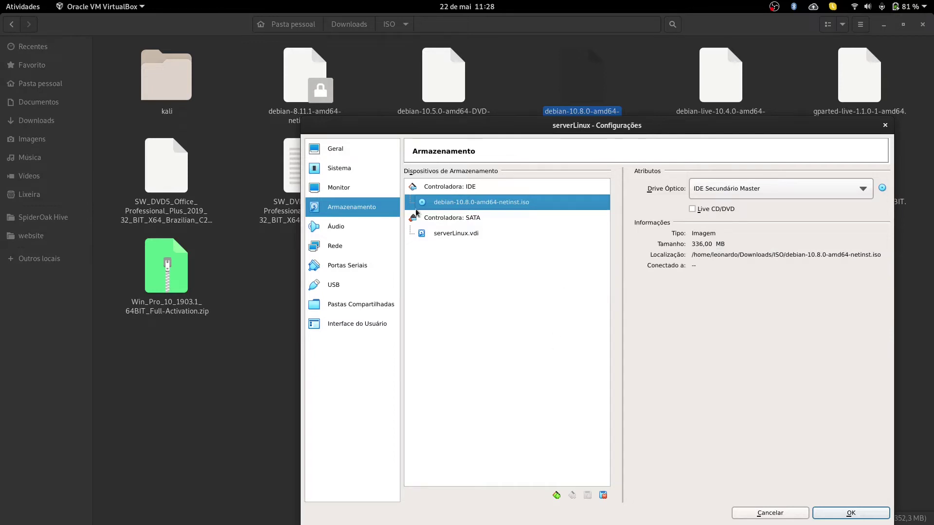
{"action": "left_click", "coordinate": [849, 517]}
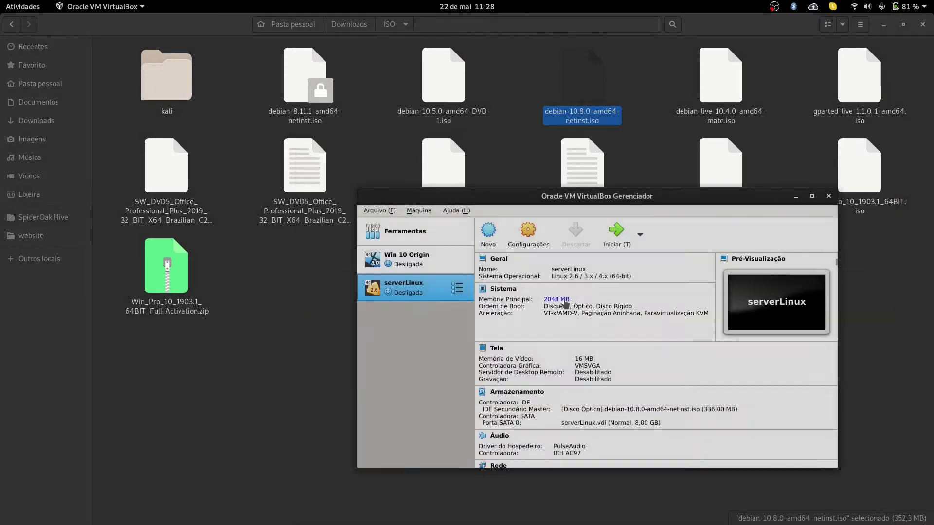
Step: Start serverLinux, booting from debian-10.8.0-amd64-netinst.iso chosen as the startup disc
{"action": "left_click", "coordinate": [616, 233]}
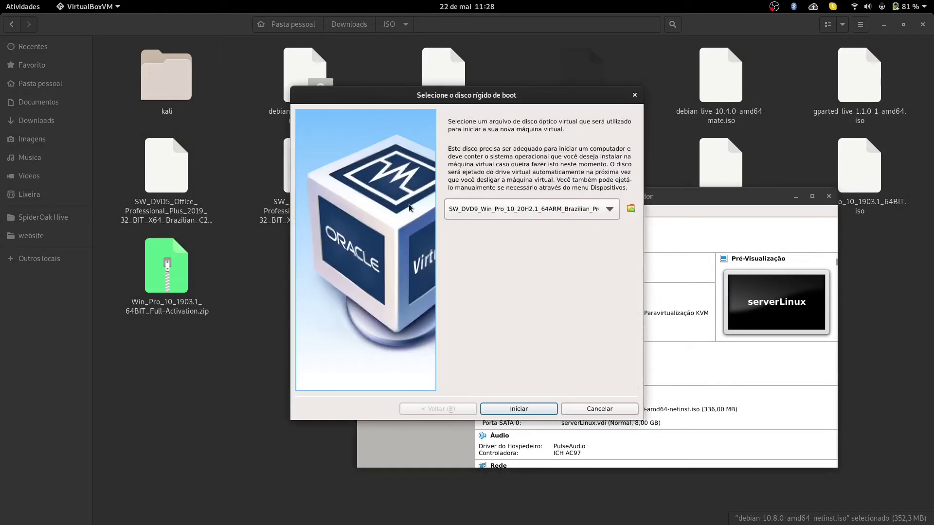
{"action": "left_click", "coordinate": [546, 212]}
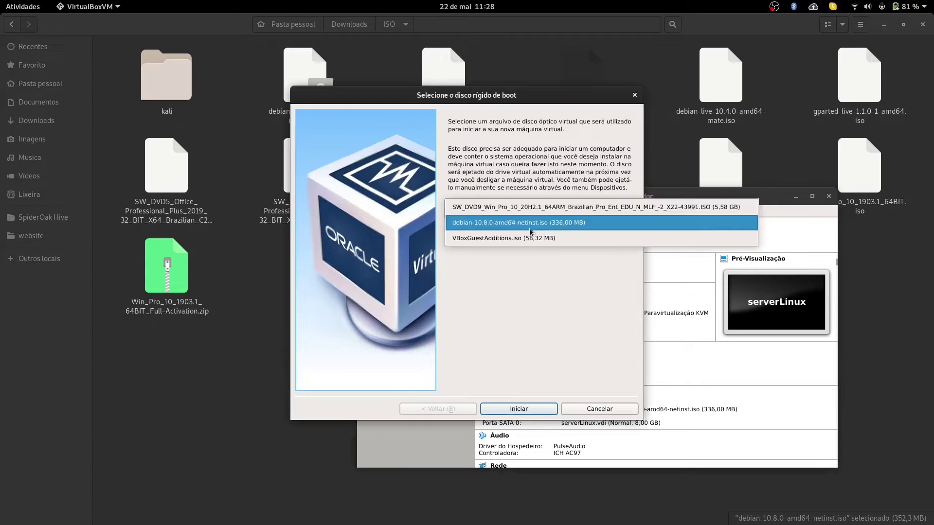
{"action": "left_click", "coordinate": [488, 225]}
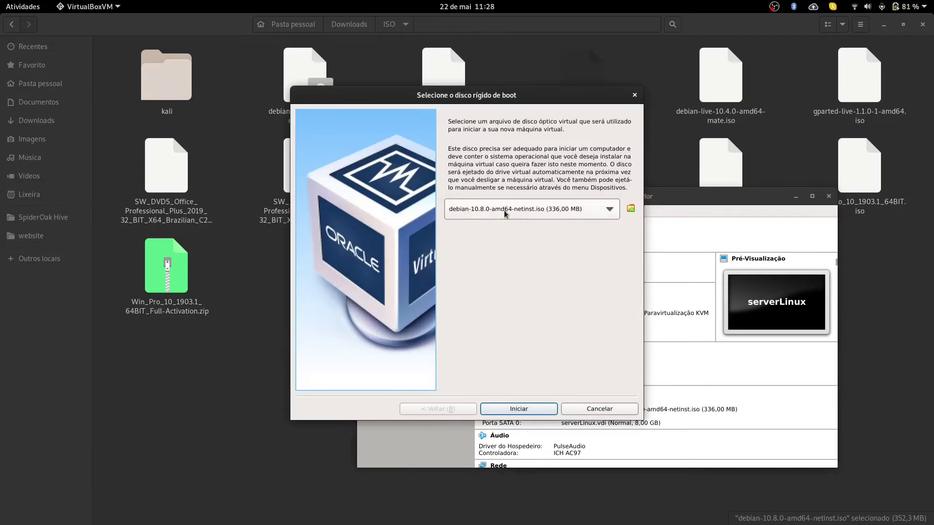
{"action": "left_click", "coordinate": [532, 411]}
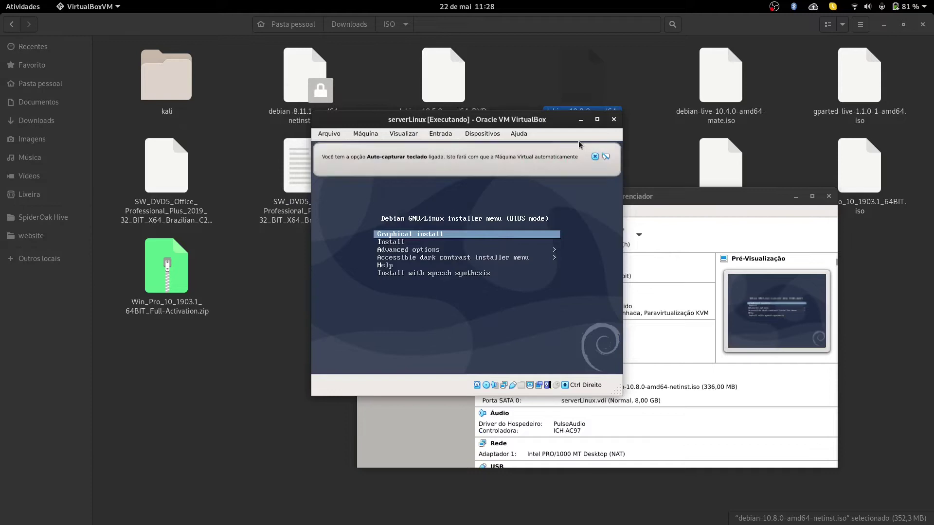
Step: Let the VM capture input and launch Graphical install from the Debian boot menu
{"action": "left_click", "coordinate": [471, 237]}
{"action": "left_click", "coordinate": [495, 331]}
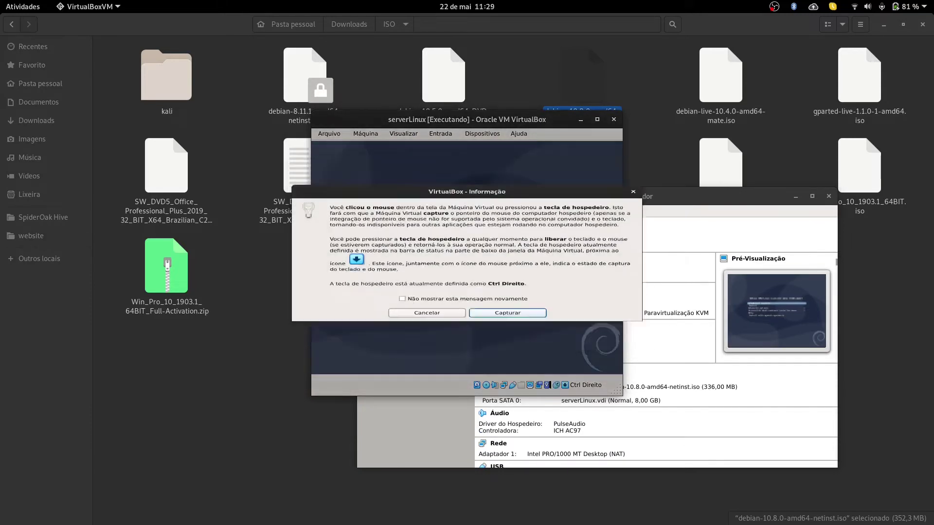
{"action": "key", "text": "Up"}
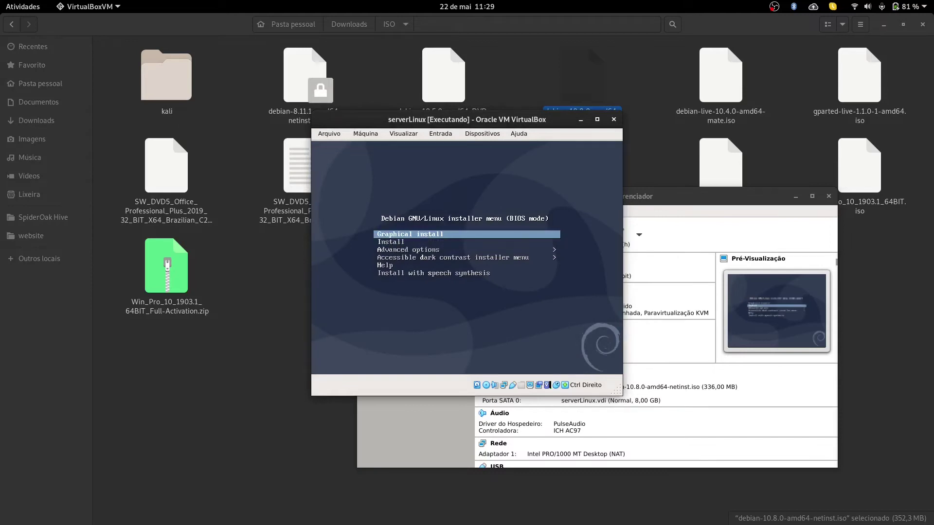
{"action": "key", "text": "Down"}
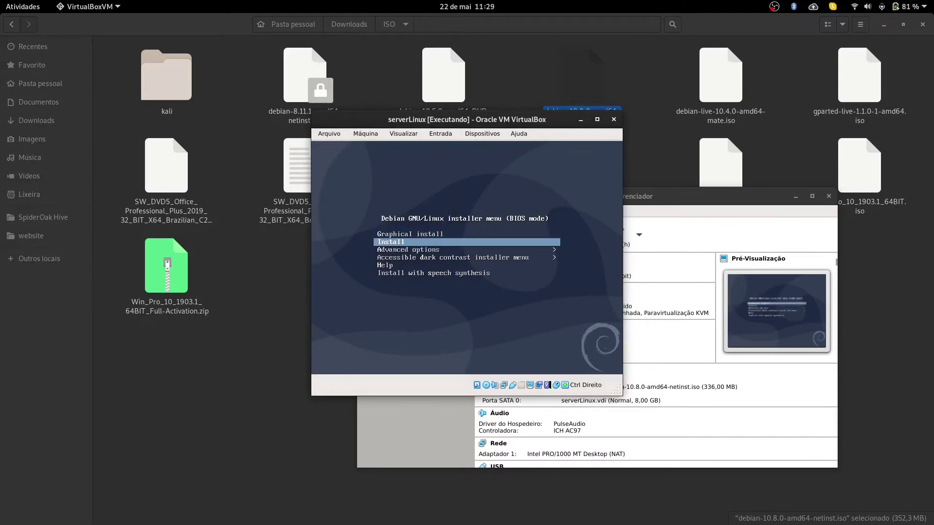
{"action": "key", "text": "Up"}
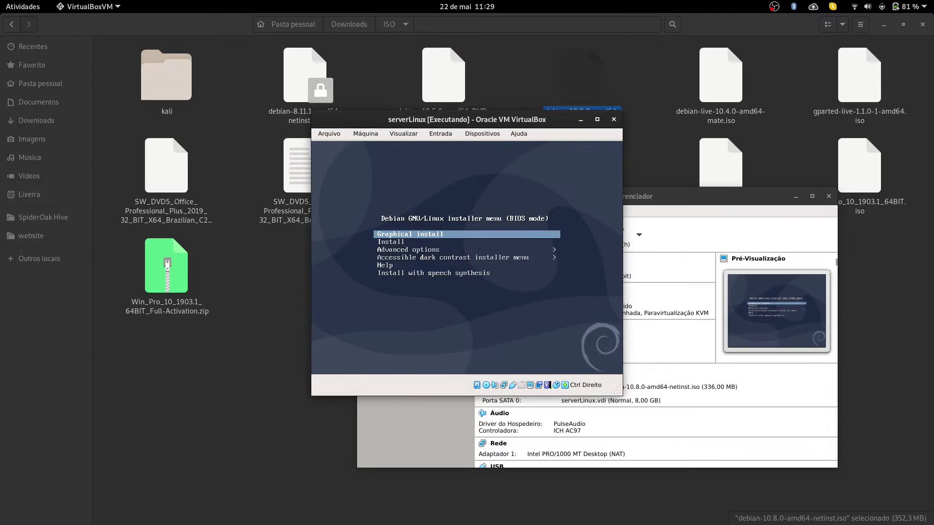
{"action": "key", "text": "Return"}
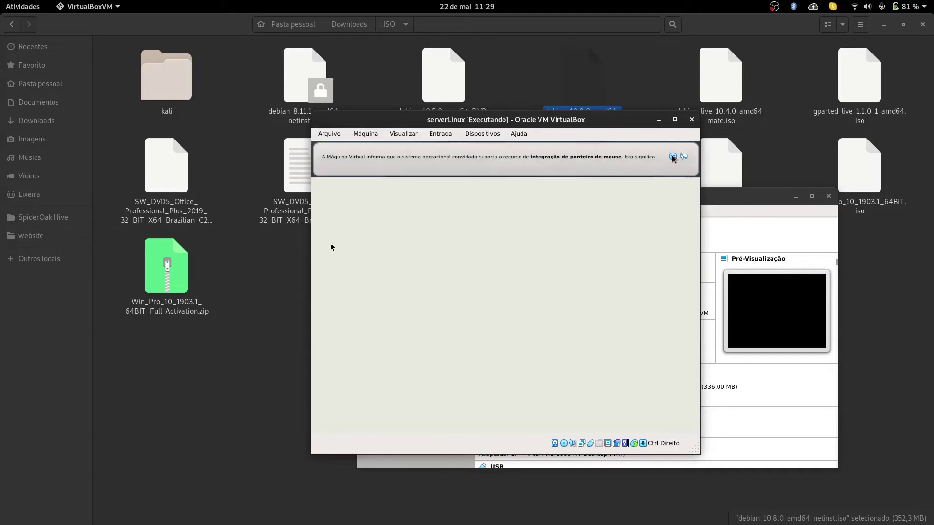
{"action": "key", "text": "Down"}
{"action": "key", "text": "Down"}
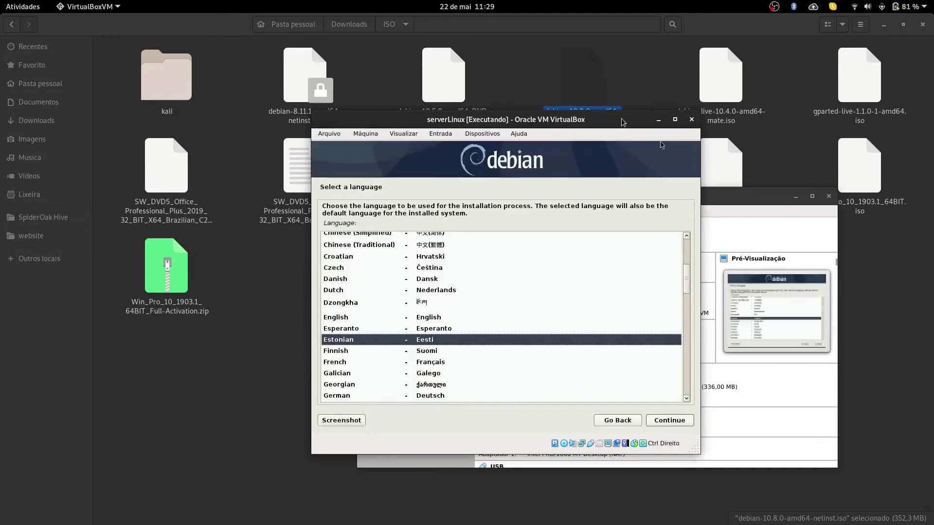
Step: Choose Portuguese (Brazil) as the installer language, Brasil as location and Português Brasileiro keyboard
{"action": "key", "text": "Up"}
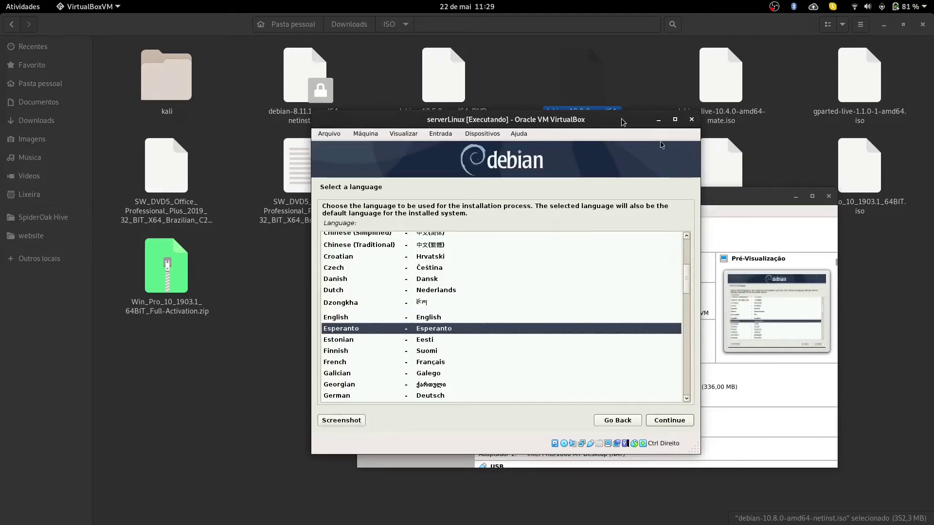
{"action": "type", "text": "prot"}
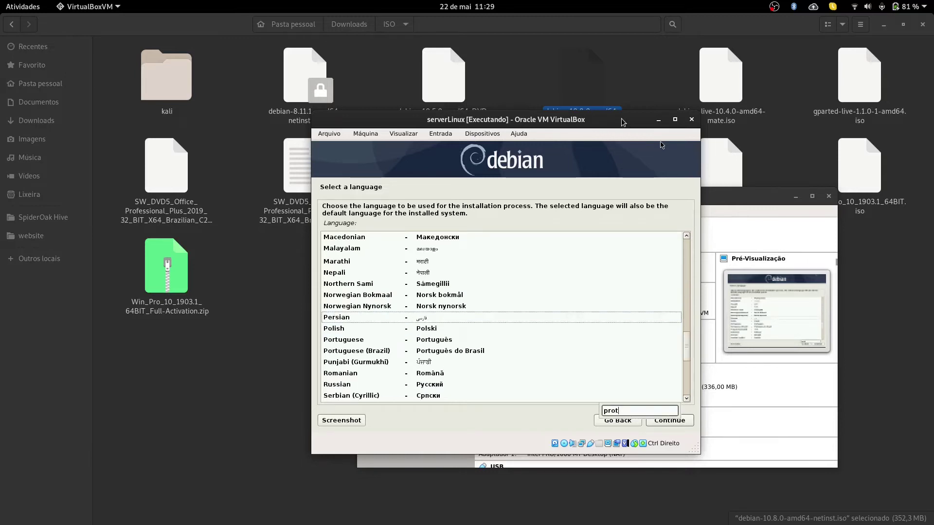
{"action": "type", "text": "or"}
{"action": "type", "text": "port"}
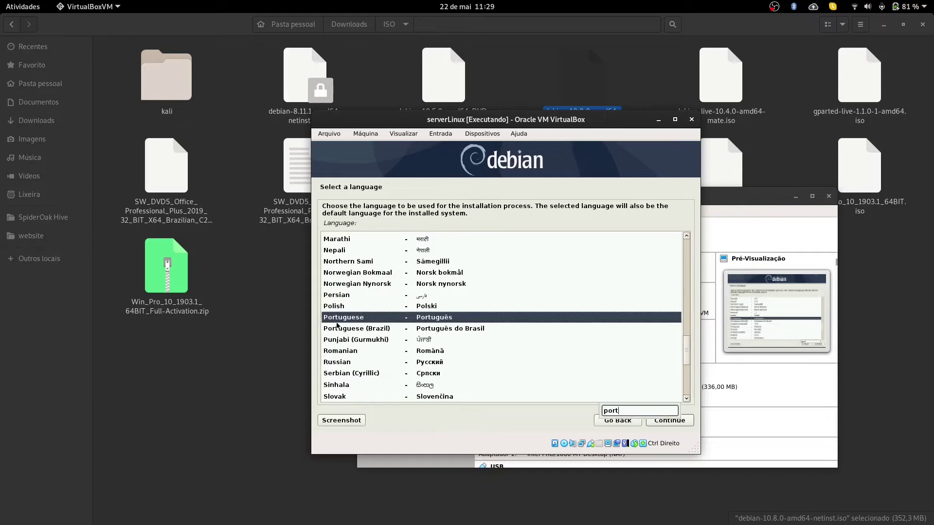
{"action": "left_click", "coordinate": [360, 331]}
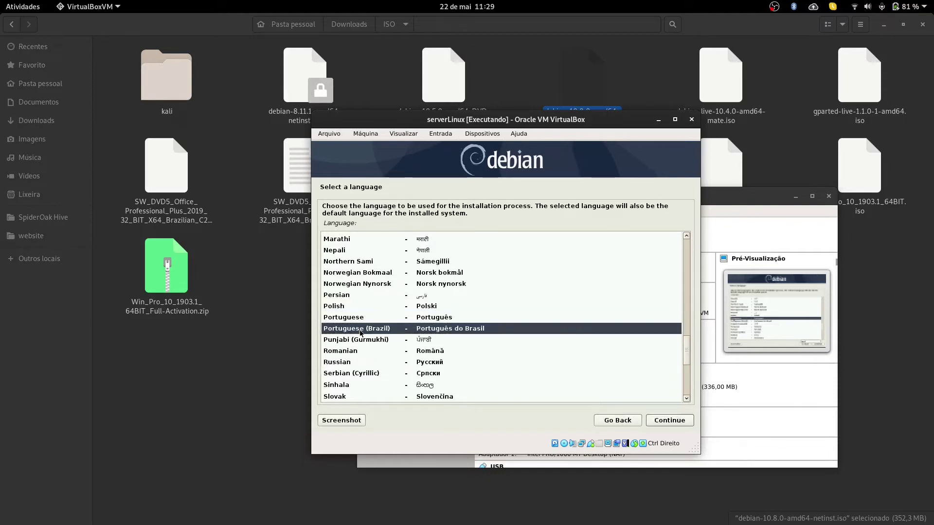
{"action": "left_click", "coordinate": [668, 426]}
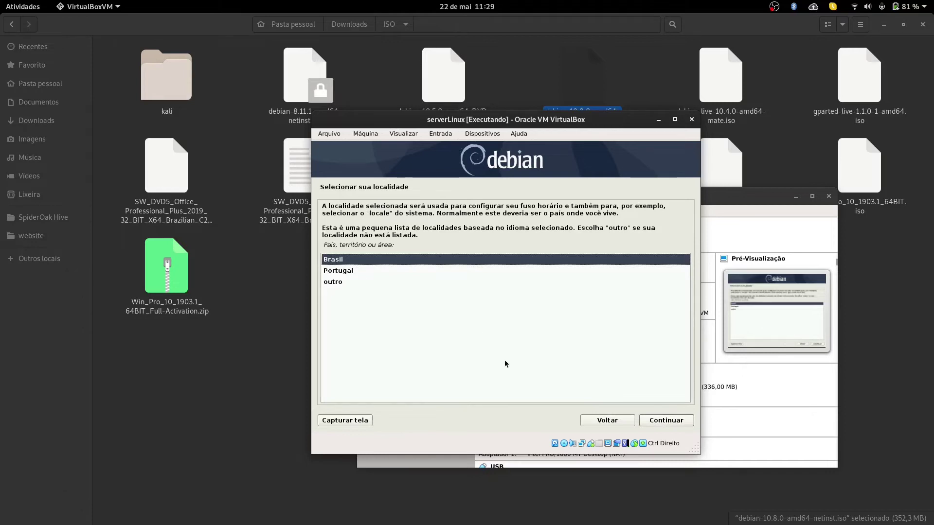
{"action": "left_click", "coordinate": [676, 422]}
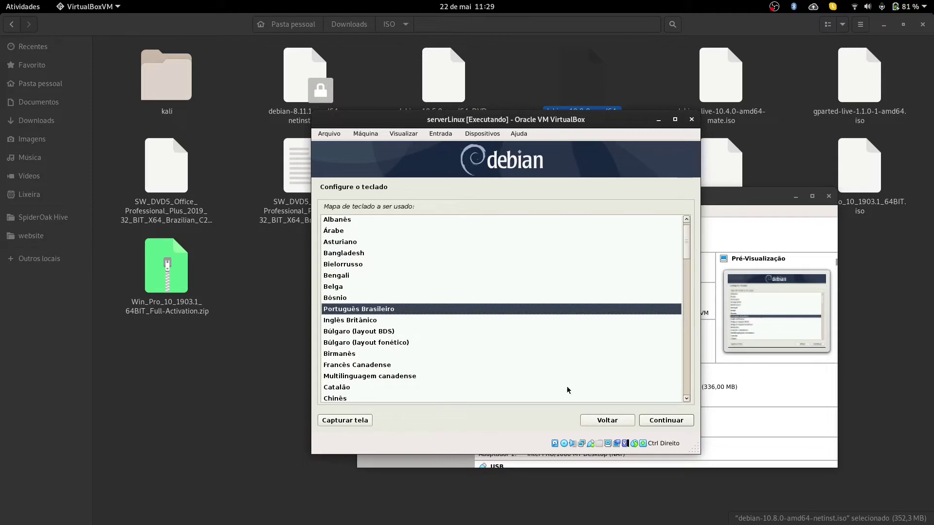
{"action": "left_click", "coordinate": [680, 423]}
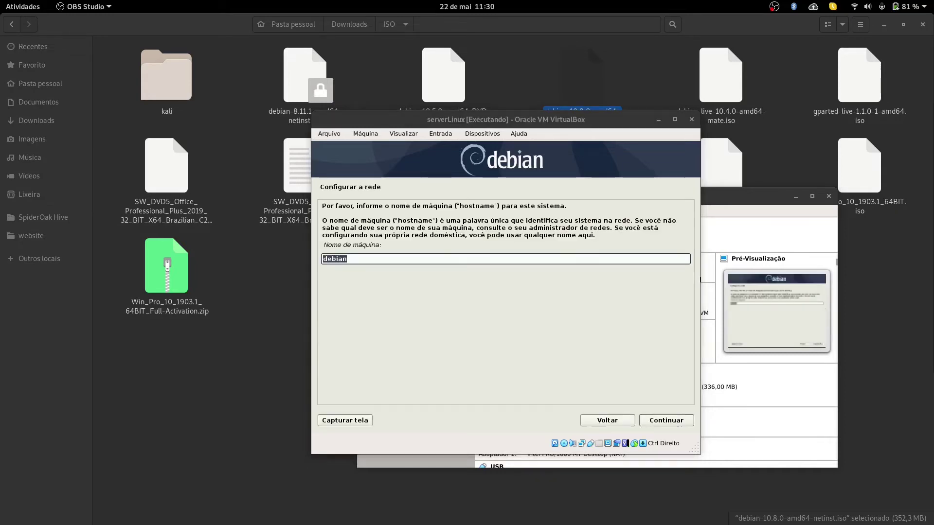
Step: Change the hostname from debian to serverLinux and leave the domain name blank
{"action": "left_click", "coordinate": [362, 260]}
{"action": "key", "text": "Return"}
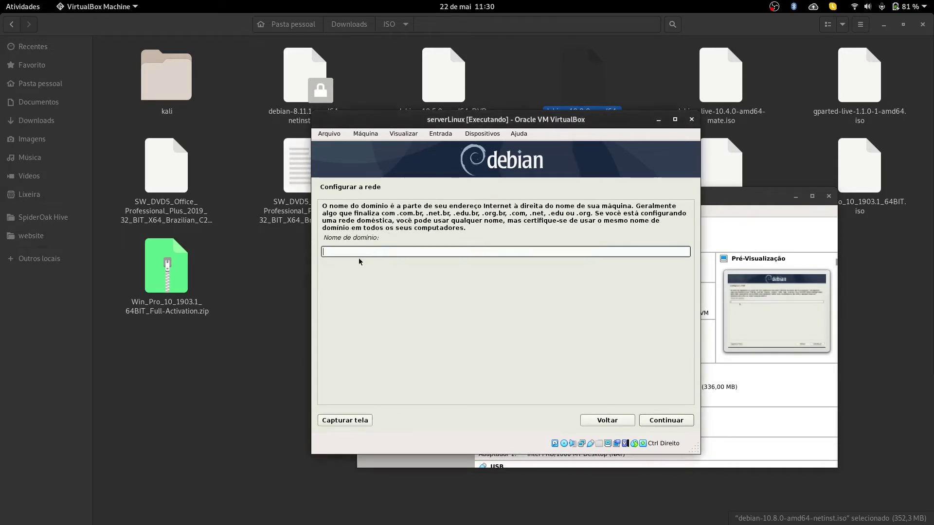
{"action": "left_click", "coordinate": [608, 421]}
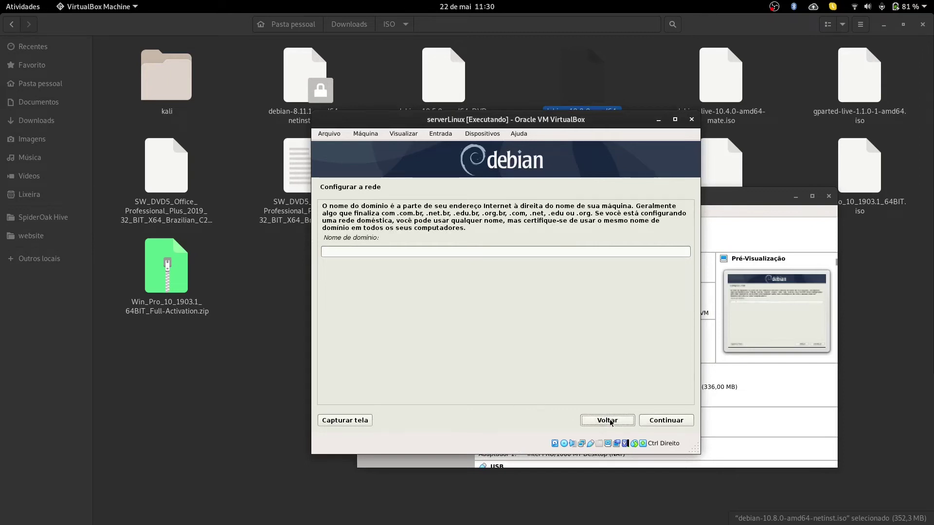
{"action": "left_click", "coordinate": [608, 419]}
{"action": "type", "text": "serverLinux"}
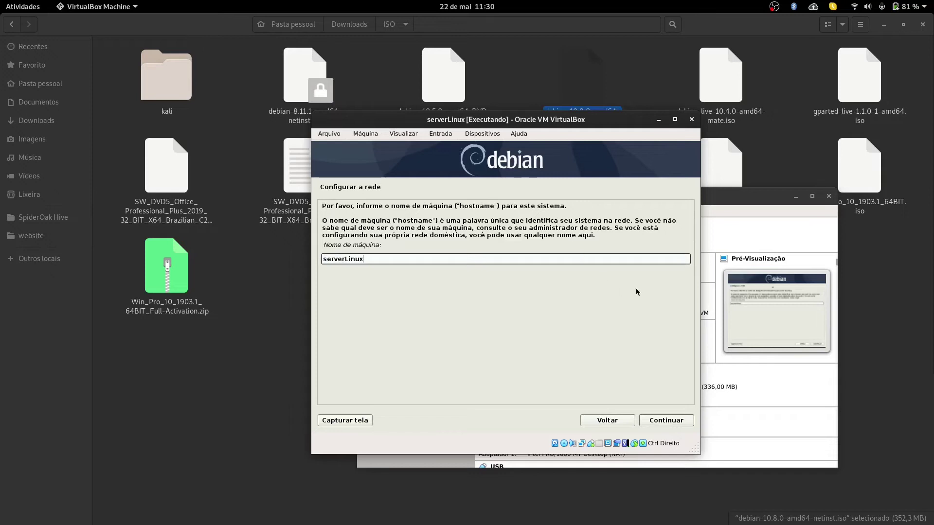
{"action": "left_click", "coordinate": [674, 420]}
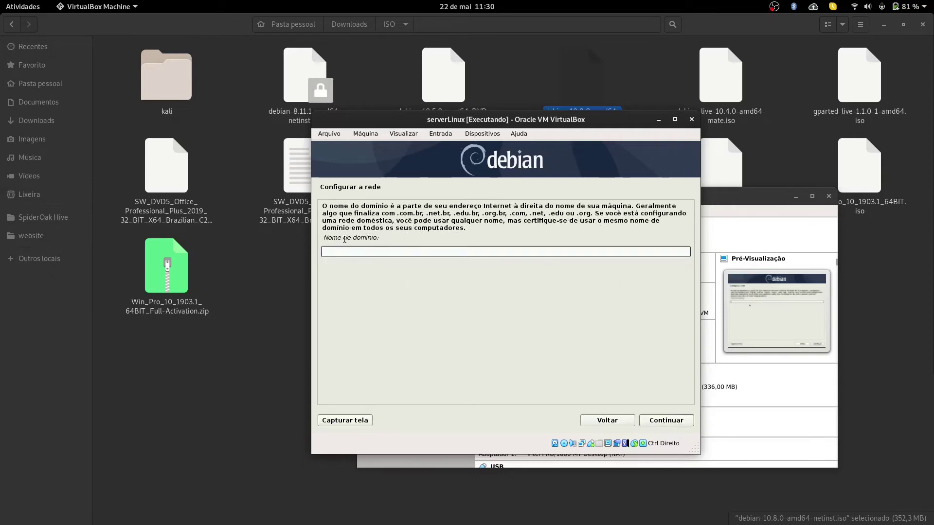
{"action": "left_click", "coordinate": [667, 416]}
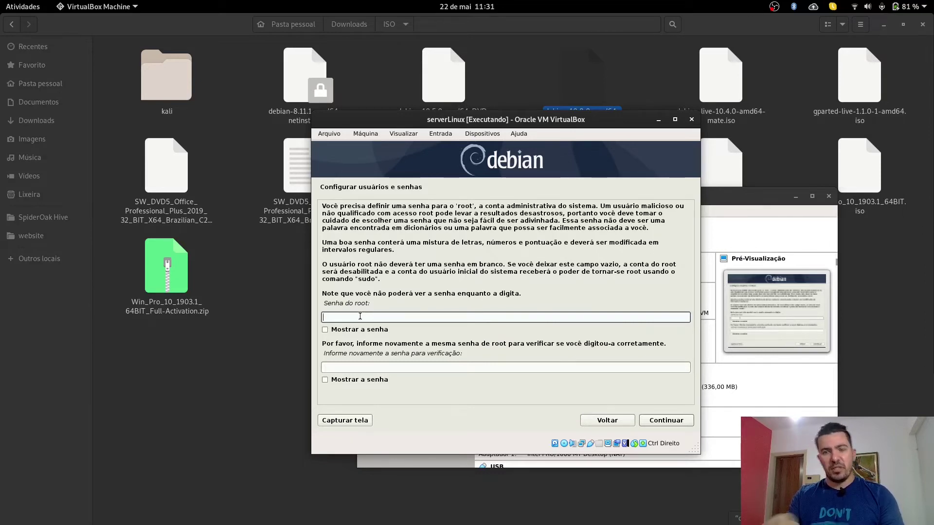
Step: Enter and confirm the root password
{"action": "type", "text": "••••••"}
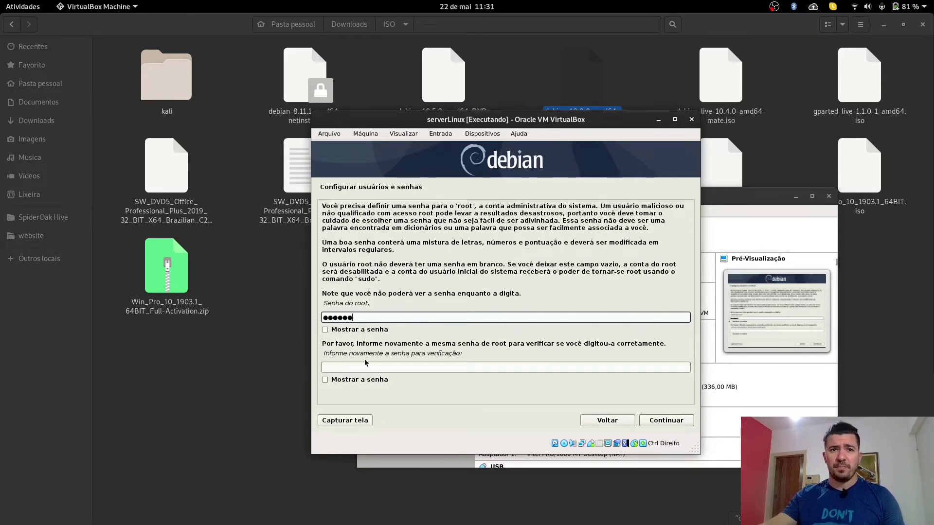
{"action": "type", "text": "••"}
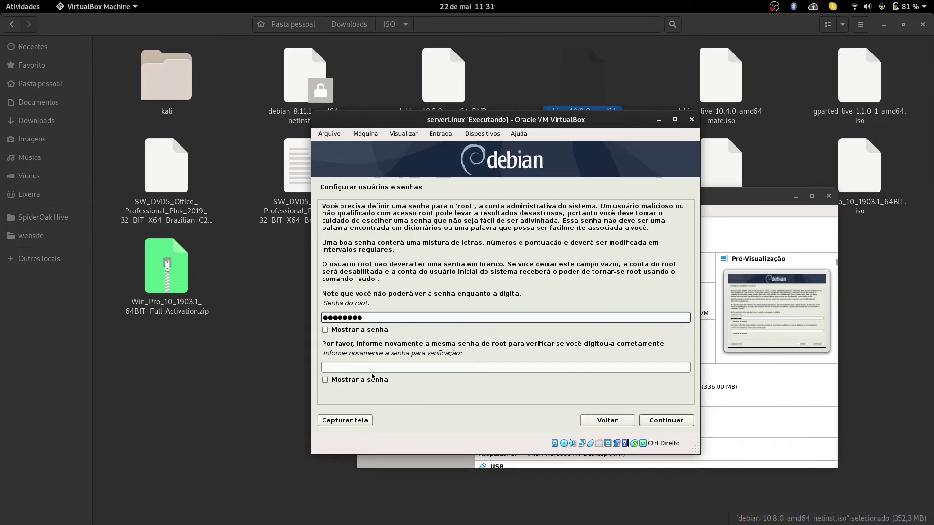
{"action": "key", "text": "ctrl+a"}
{"action": "type", "text": "••••••"}
{"action": "key", "text": "Tab"}
{"action": "type", "text": "•••••"}
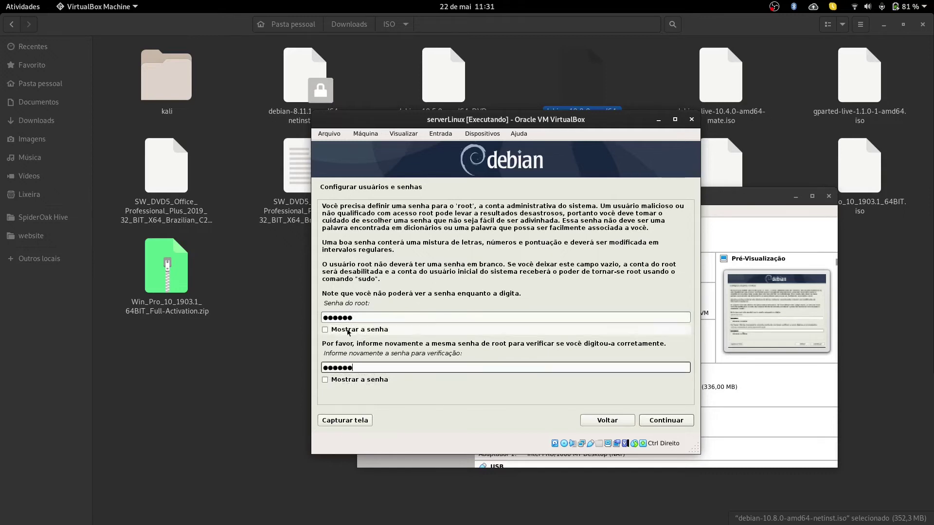
{"action": "left_click", "coordinate": [676, 426]}
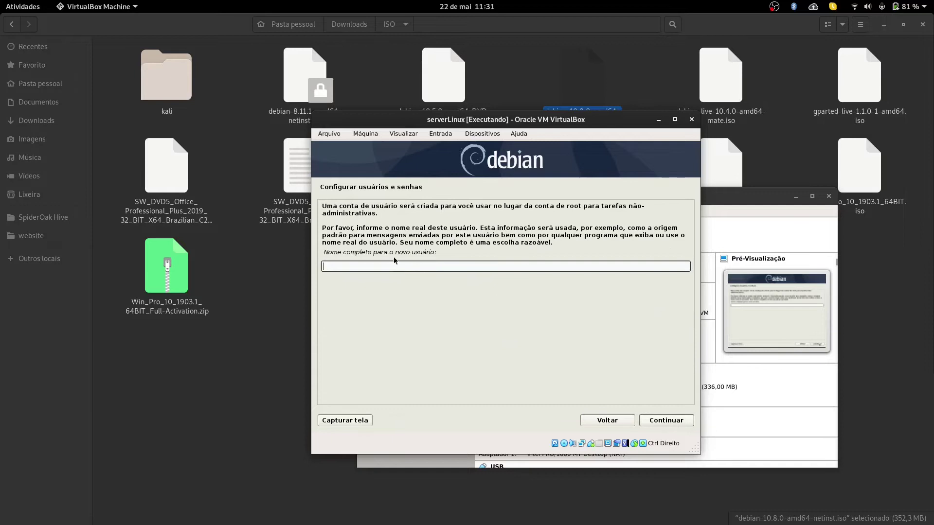
Step: Enter the new user's full name and accept the suggested account username
{"action": "type", "text": "Leonardo Rocha"}
{"action": "key", "text": "Tab"}
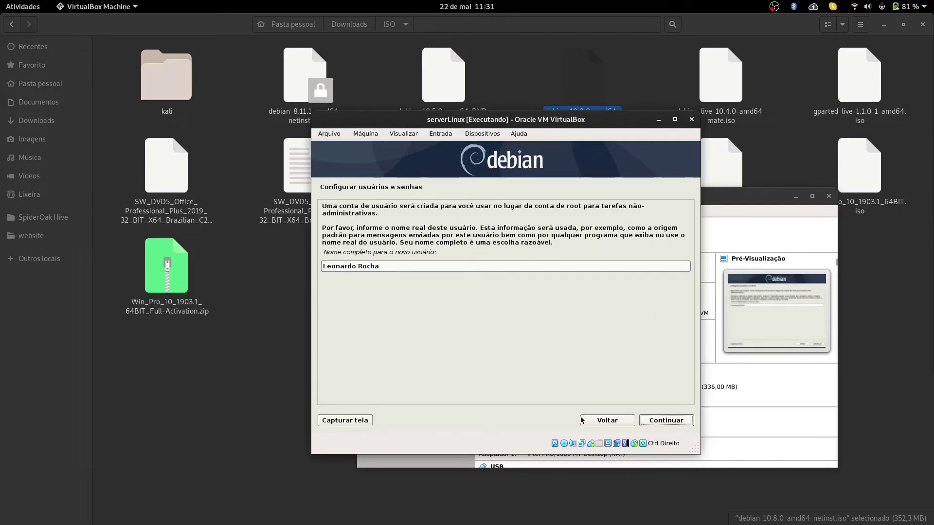
{"action": "key", "text": "Return"}
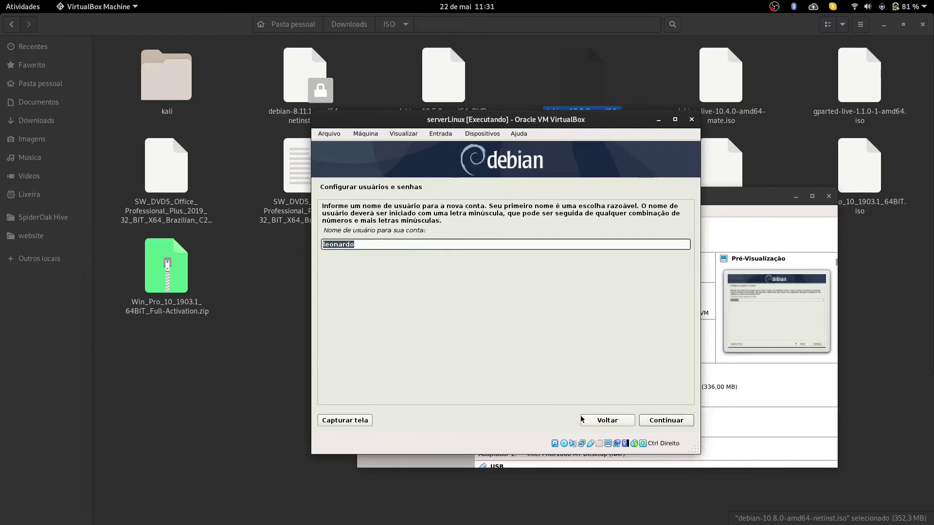
{"action": "key", "text": "Return"}
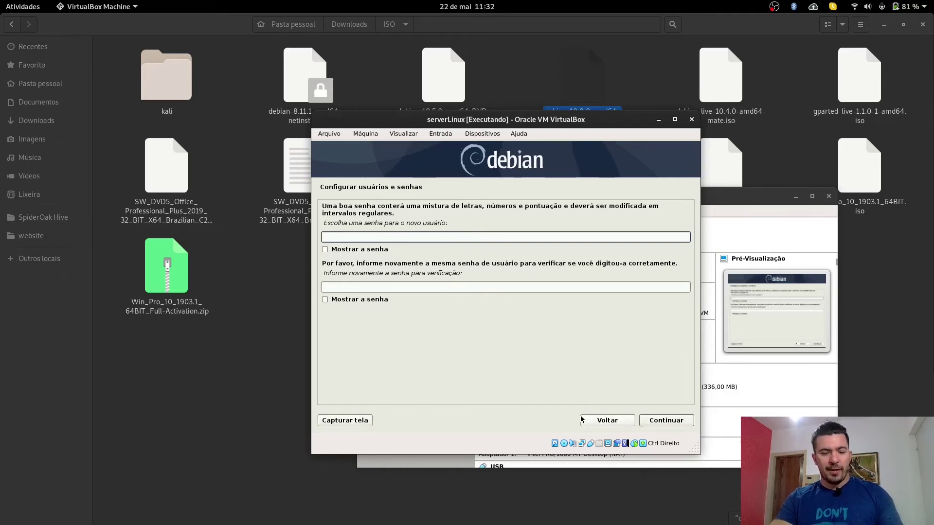
Step: Enter and verify the new user's password
{"action": "type", "text": "1234"}
{"action": "key", "text": "Tab"}
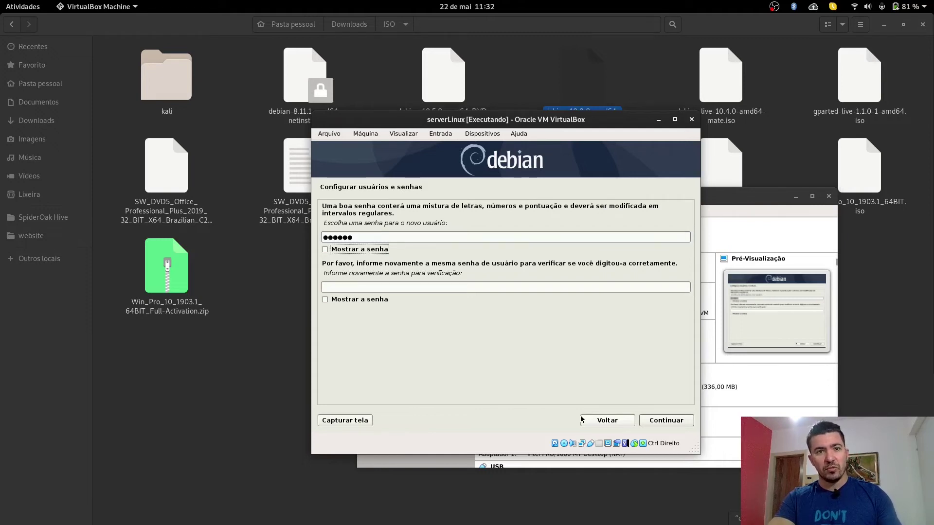
{"action": "type", "text": "123456"}
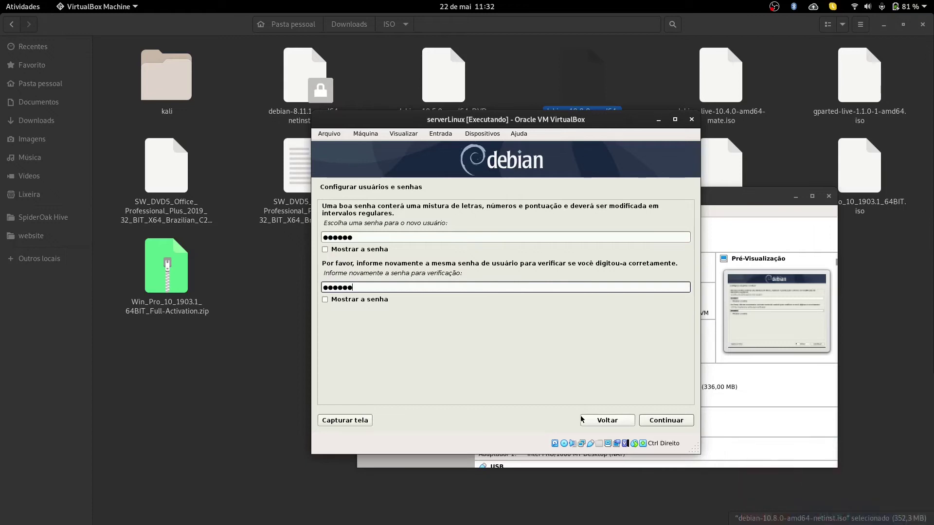
{"action": "left_click", "coordinate": [683, 420]}
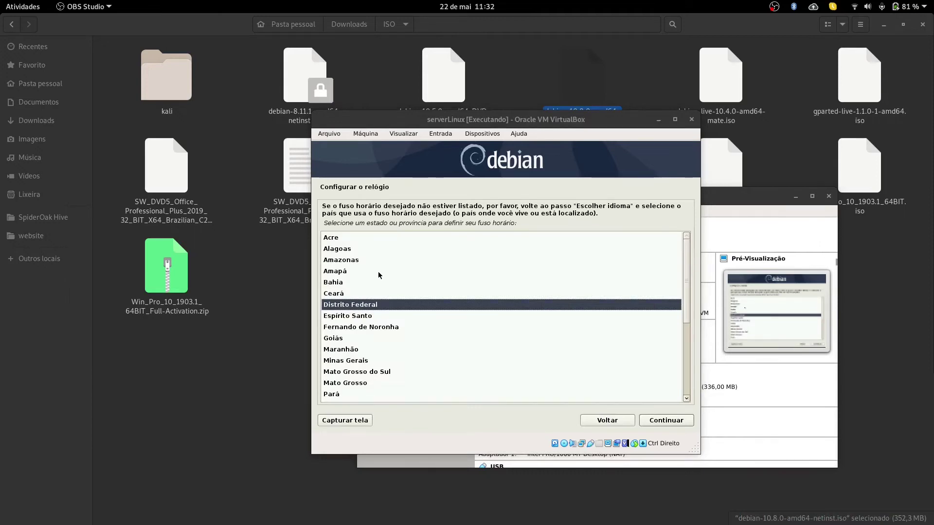
Step: Set the time zone to Paraná
{"action": "scroll", "coordinate": [376, 316], "scroll_direction": "down", "scroll_amount": 4}
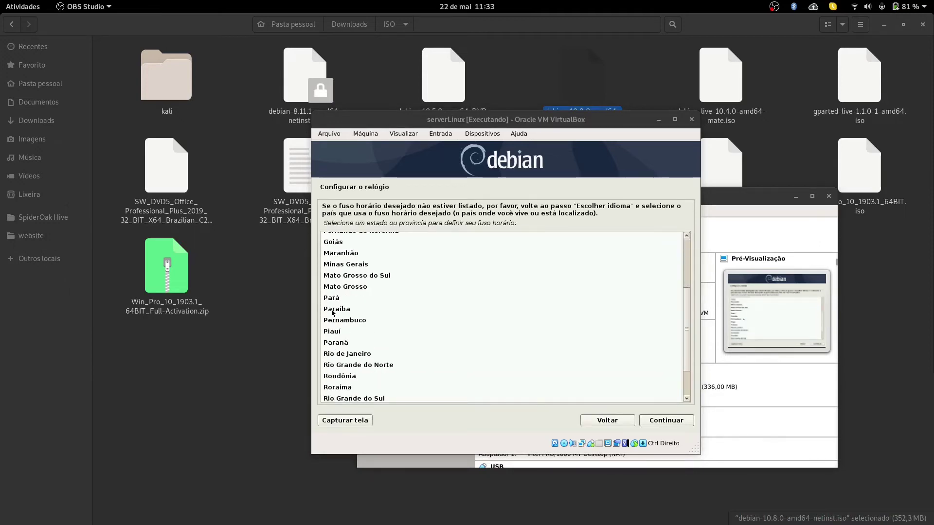
{"action": "left_click", "coordinate": [344, 344]}
{"action": "left_click", "coordinate": [657, 419]}
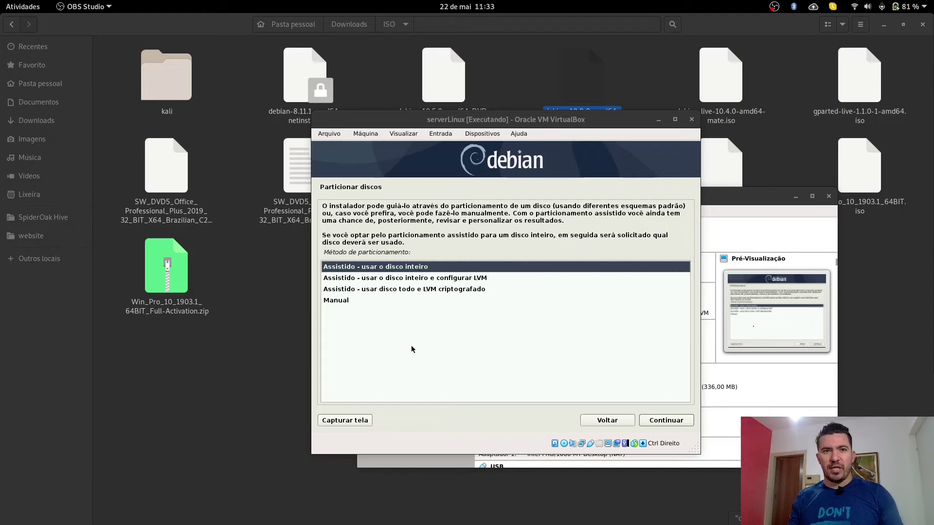
Step: Choose Manual as the disk partitioning method
{"action": "left_click", "coordinate": [337, 301]}
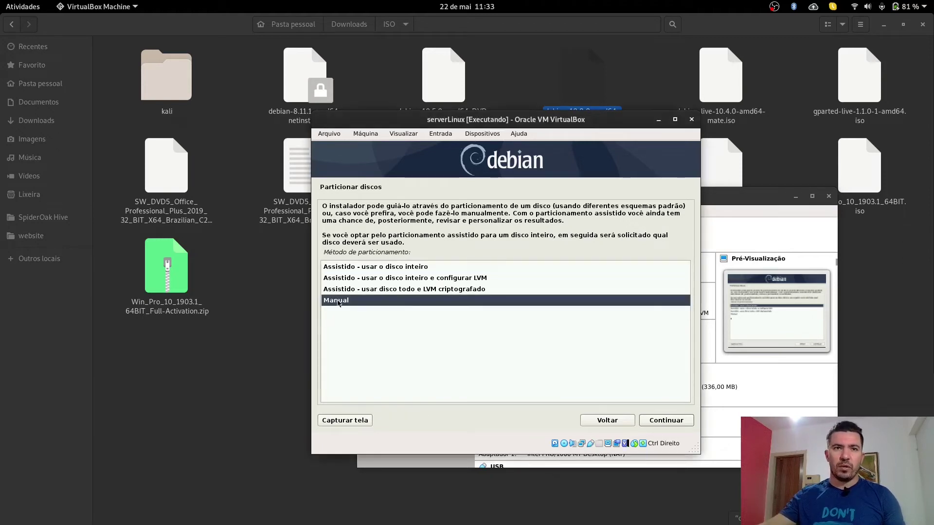
{"action": "key", "text": "Tab"}
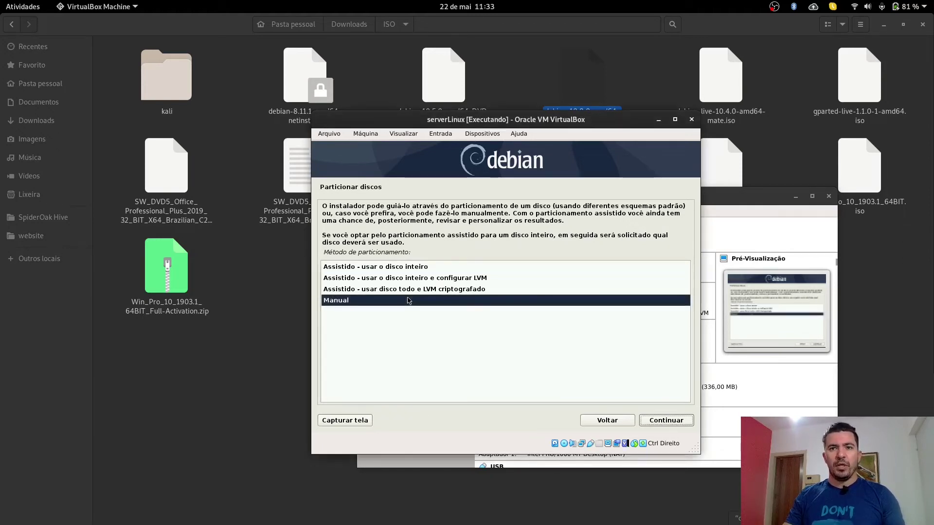
{"action": "key", "text": "Return"}
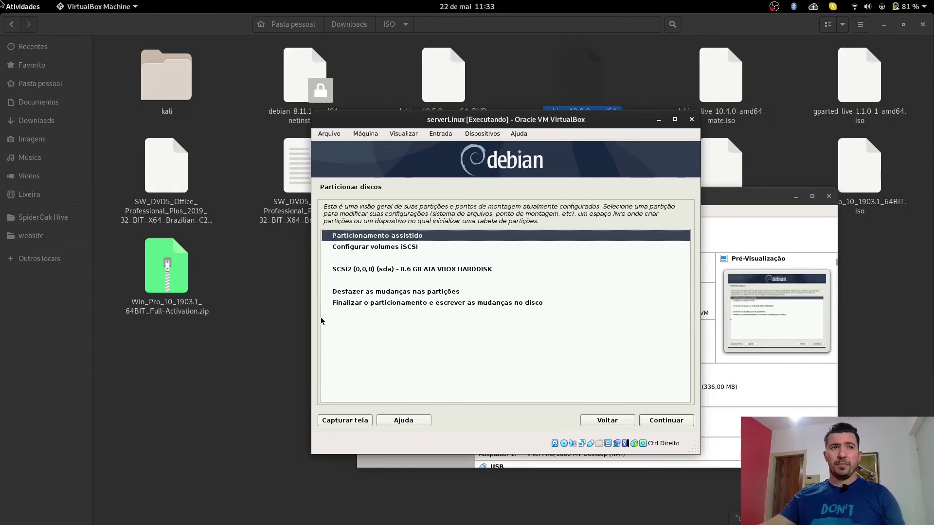
Step: In Firefox, search for 'sistema de particionamento recomendado servidor linux'
{"action": "mouse_move", "coordinate": [2, 4]}
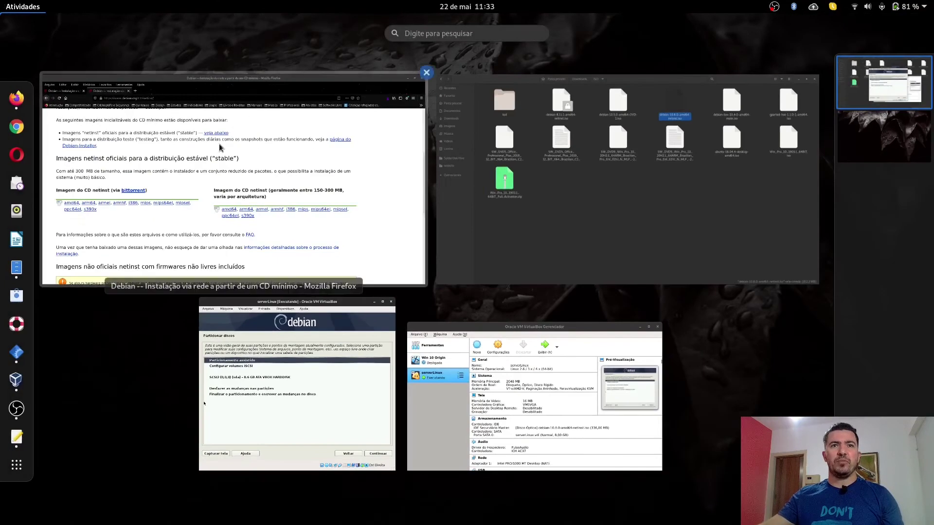
{"action": "left_click", "coordinate": [218, 144]}
{"action": "left_click", "coordinate": [210, 54]}
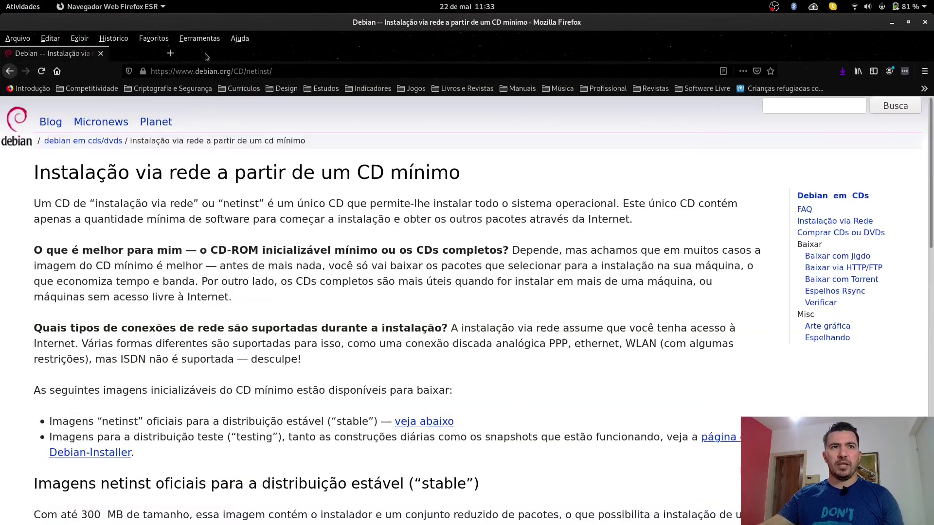
{"action": "left_click", "coordinate": [56, 71]}
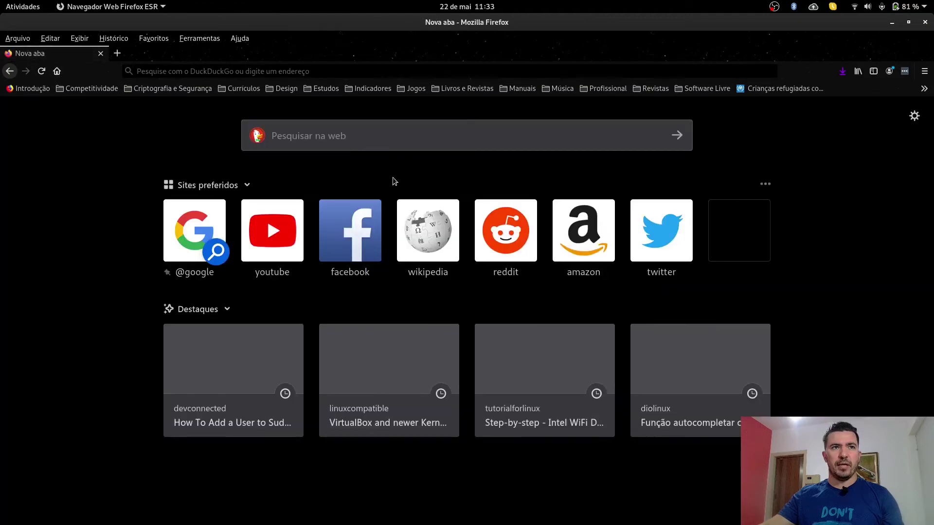
{"action": "left_click", "coordinate": [334, 131]}
{"action": "type", "text": "sistem"}
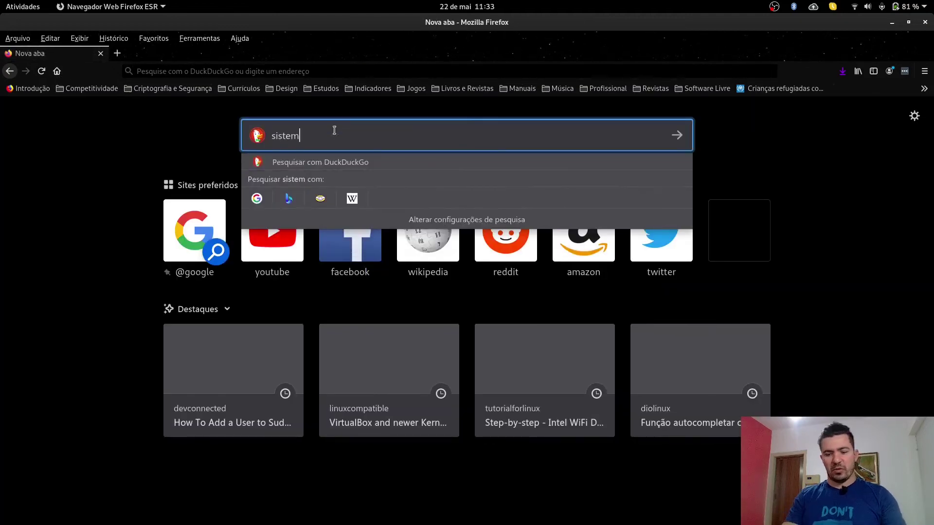
{"action": "type", "text": "a de particip"}
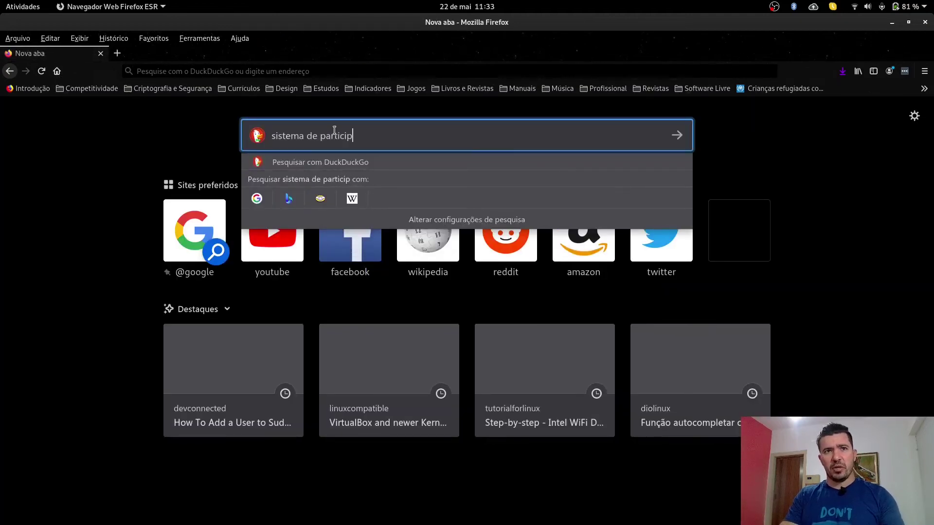
{"action": "key", "text": "BackSpace"}
{"action": "type", "text": "onamento r"}
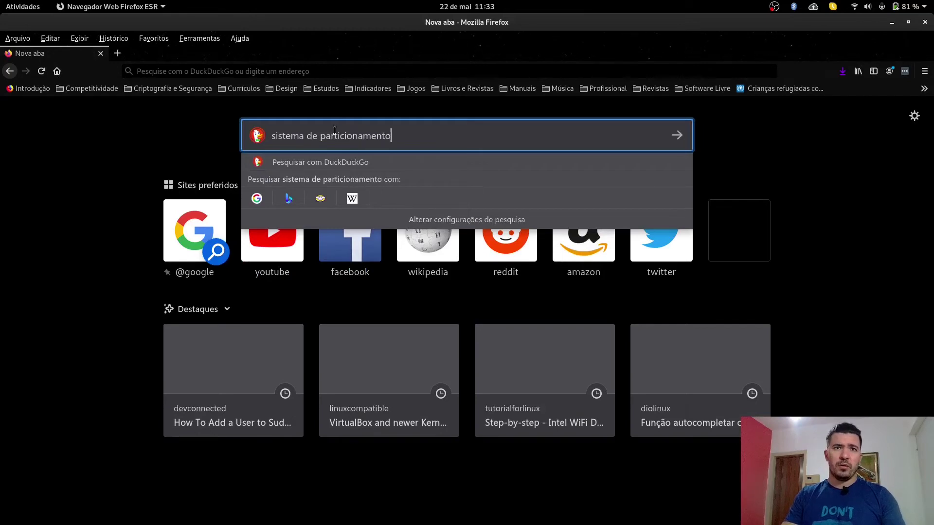
{"action": "type", "text": "ecomentado"}
{"action": "key", "text": "BackSpace"}
{"action": "key", "text": "BackSpace"}
{"action": "key", "text": "BackSpace"}
{"action": "key", "text": "BackSpace"}
{"action": "type", "text": "dado servidor linux"}
{"action": "key", "text": "Return"}
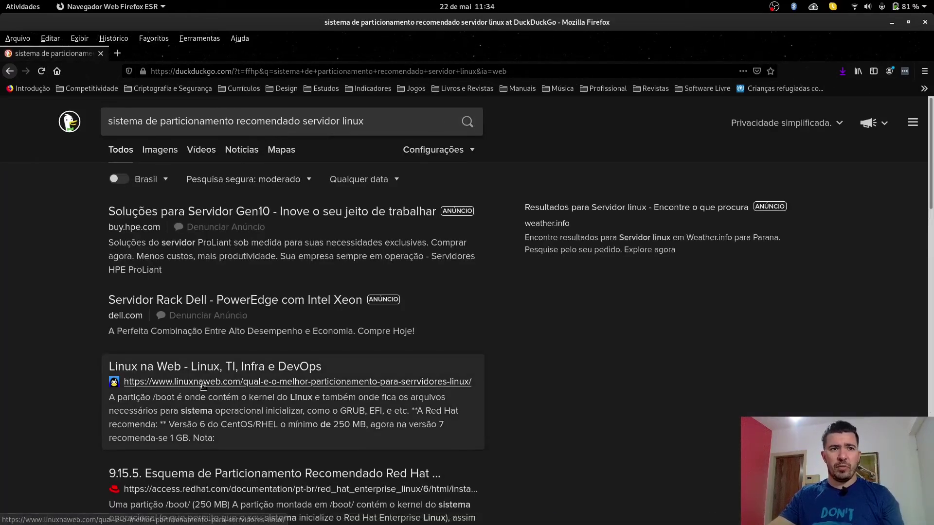
Step: Open the Red Hat result in a new tab
{"action": "scroll", "coordinate": [201, 427], "scroll_direction": "down", "scroll_amount": 3}
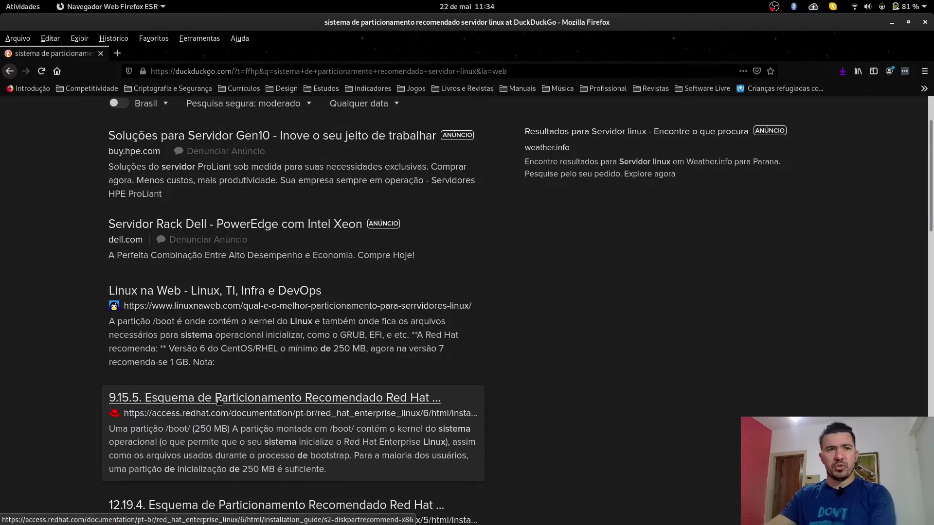
{"action": "right_click", "coordinate": [219, 400]}
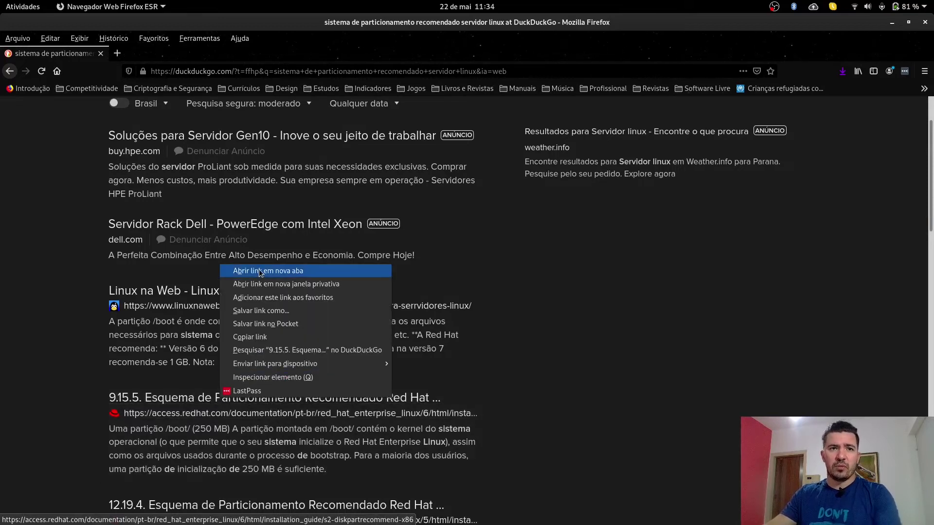
{"action": "left_click", "coordinate": [253, 270]}
{"action": "left_click", "coordinate": [156, 55]}
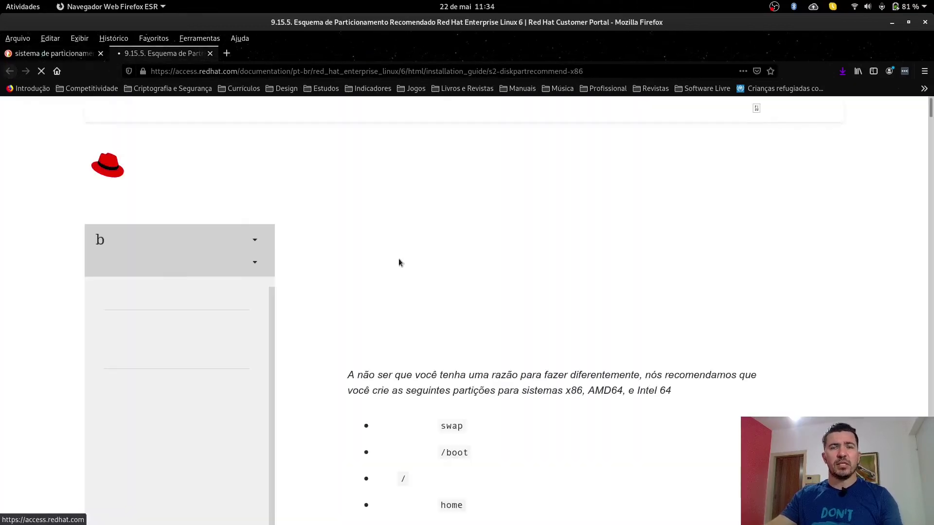
Step: Review Red Hat's four recommended partitions: swap, /boot, / and home
{"action": "scroll", "coordinate": [497, 339], "scroll_direction": "down", "scroll_amount": 3}
{"action": "left_click_drag", "start_coordinate": [476, 388], "coordinate": [373, 307]}
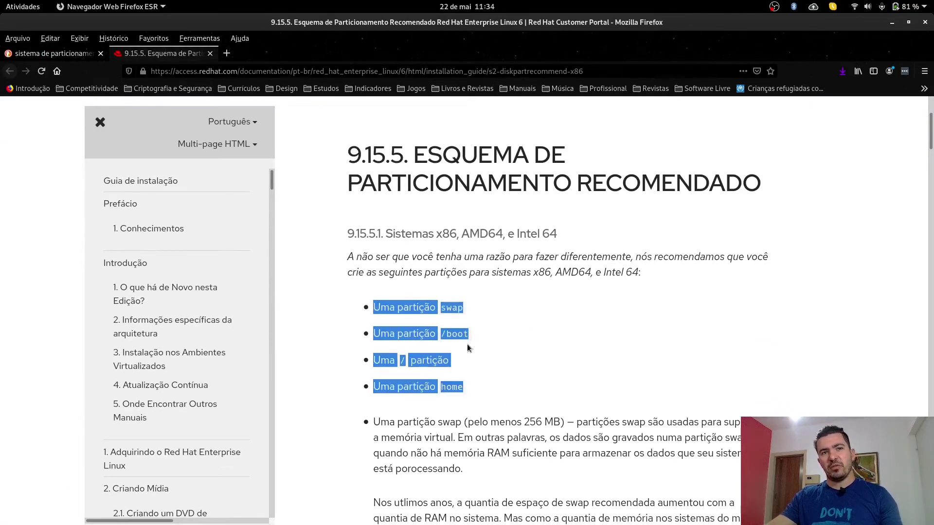
{"action": "left_click", "coordinate": [495, 351]}
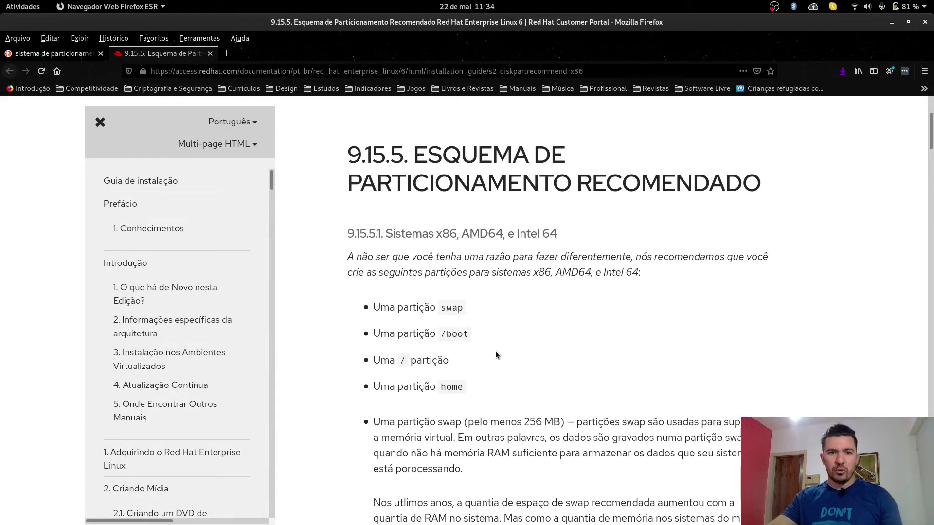
{"action": "scroll", "coordinate": [495, 351], "scroll_direction": "down", "scroll_amount": 5}
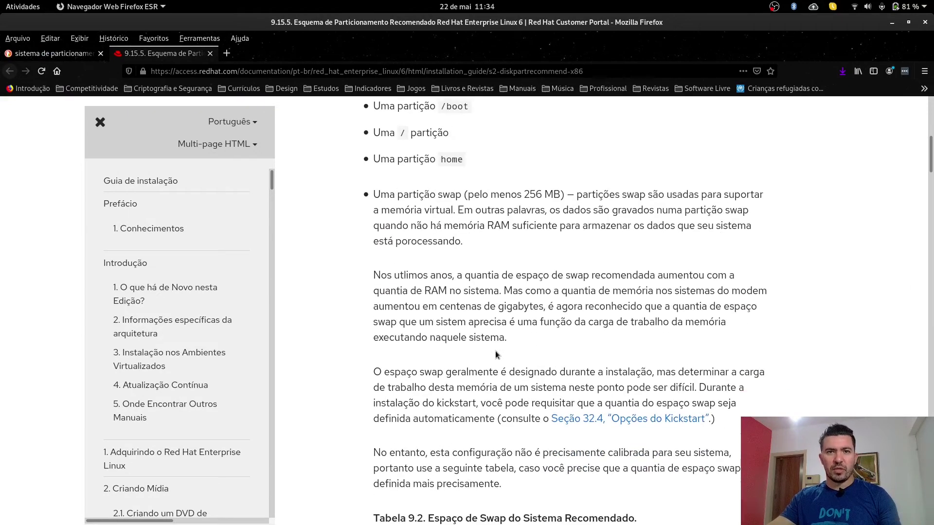
{"action": "scroll", "coordinate": [461, 245], "scroll_direction": "up", "scroll_amount": 4}
{"action": "left_click_drag", "start_coordinate": [469, 349], "coordinate": [376, 269]}
{"action": "left_click", "coordinate": [376, 269]}
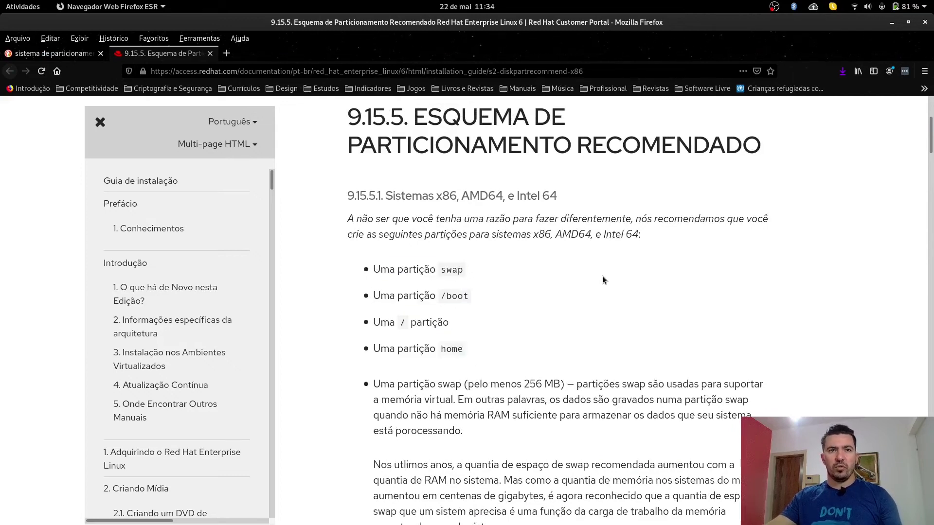
{"action": "scroll", "coordinate": [602, 279], "scroll_direction": "down", "scroll_amount": 5}
{"action": "key", "text": "alt+Tab"}
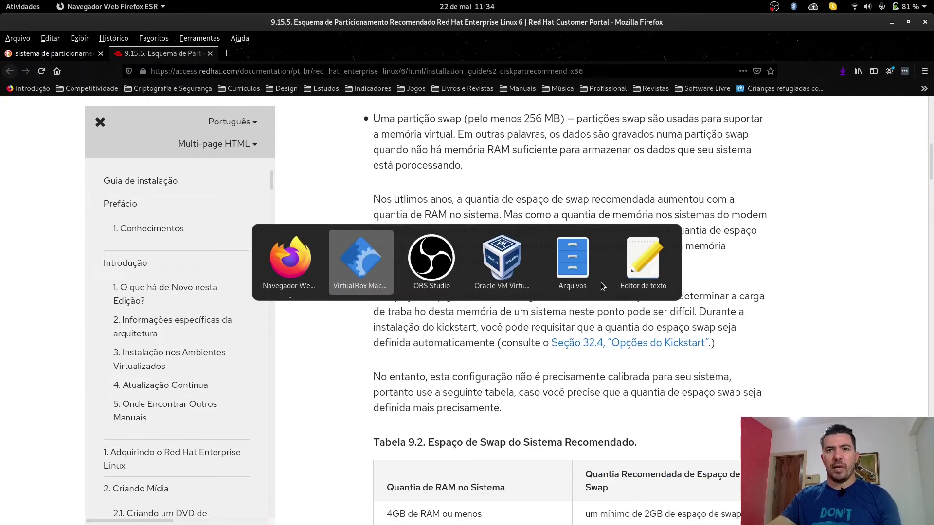
{"action": "left_click", "coordinate": [601, 284]}
Step: Back in the VM, select the 8.6 GB SCSI2 (sda) disk for partitioning
{"action": "key", "text": "alt+Tab"}
{"action": "key", "text": "alt+Tab"}
{"action": "key", "text": "alt+Tab"}
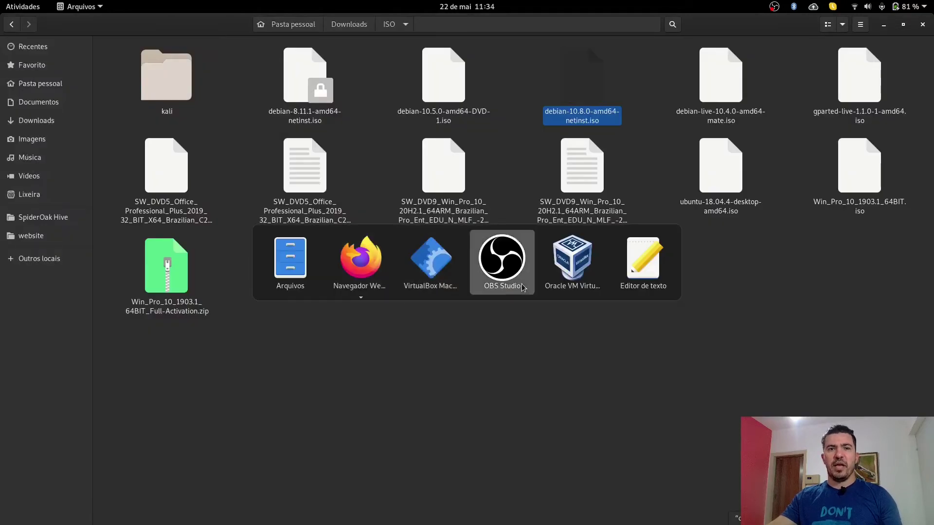
{"action": "key", "text": "alt+Tab"}
{"action": "key", "text": "alt+Tab"}
{"action": "key", "text": "alt+Tab"}
{"action": "key", "text": "alt+Tab"}
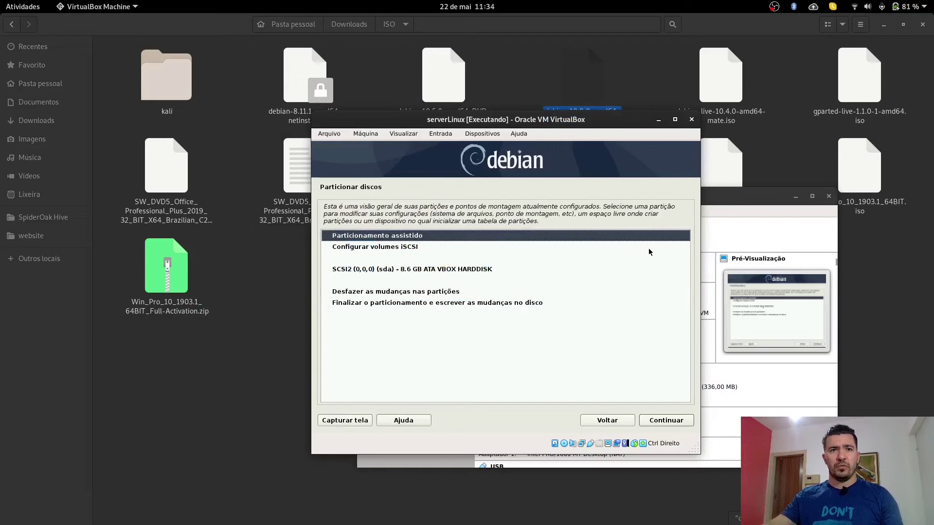
{"action": "key", "text": "Down"}
{"action": "key", "text": "Down"}
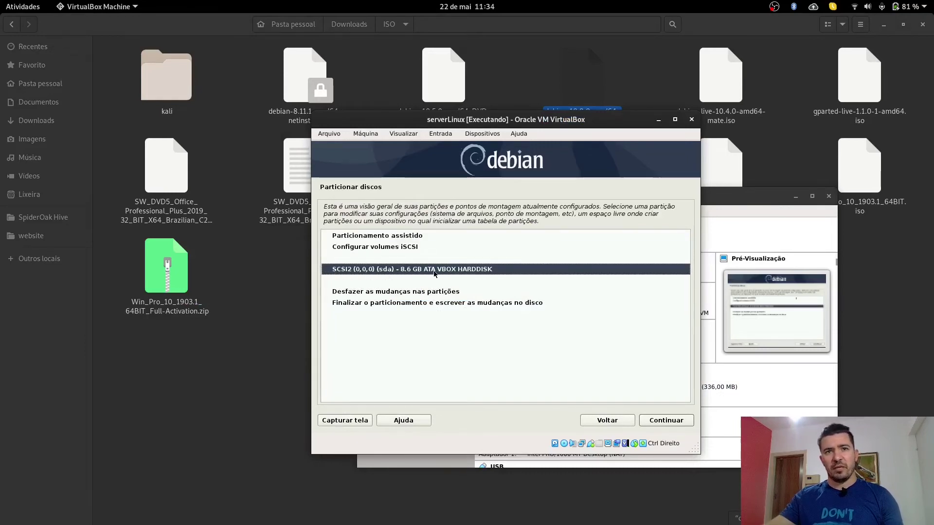
{"action": "left_click", "coordinate": [406, 271]}
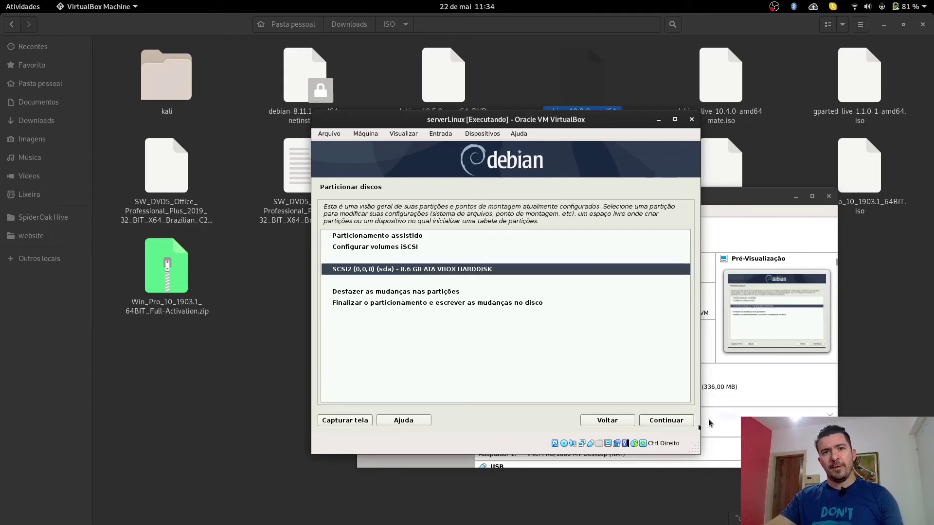
{"action": "left_click", "coordinate": [680, 421]}
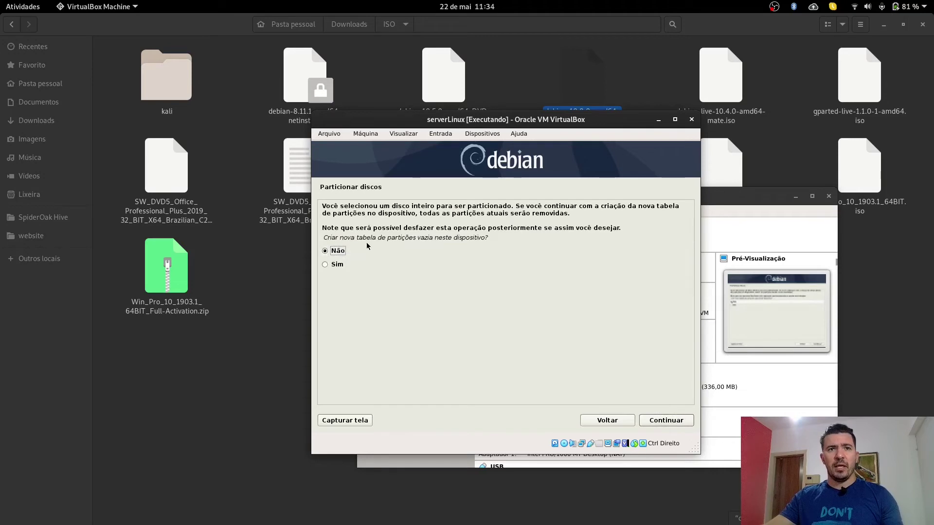
Step: Create a new empty partition table and select the 8.6 GB free space
{"action": "left_click", "coordinate": [362, 267]}
{"action": "left_click", "coordinate": [682, 421]}
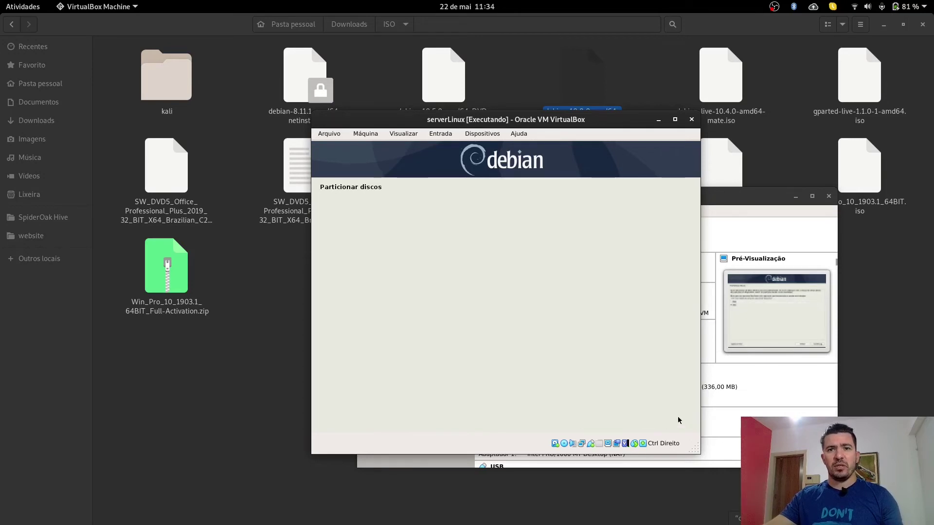
{"action": "left_click", "coordinate": [381, 316]}
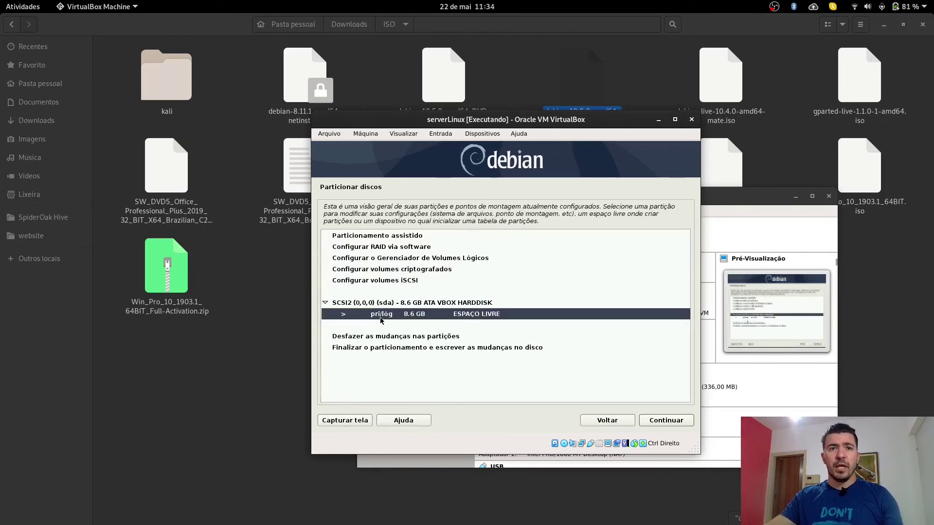
Step: Create a new 256MB primary partition at the start of the free space
{"action": "left_click", "coordinate": [675, 426]}
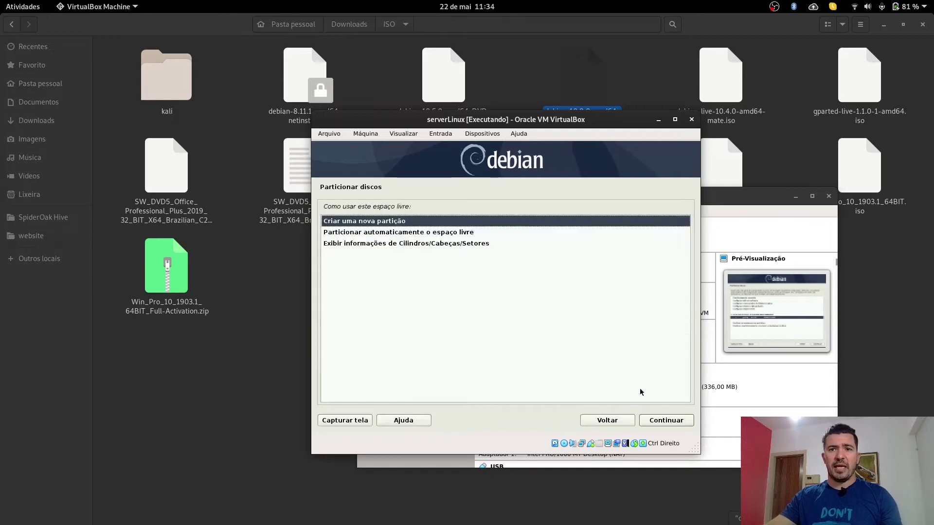
{"action": "double_click", "coordinate": [417, 225]}
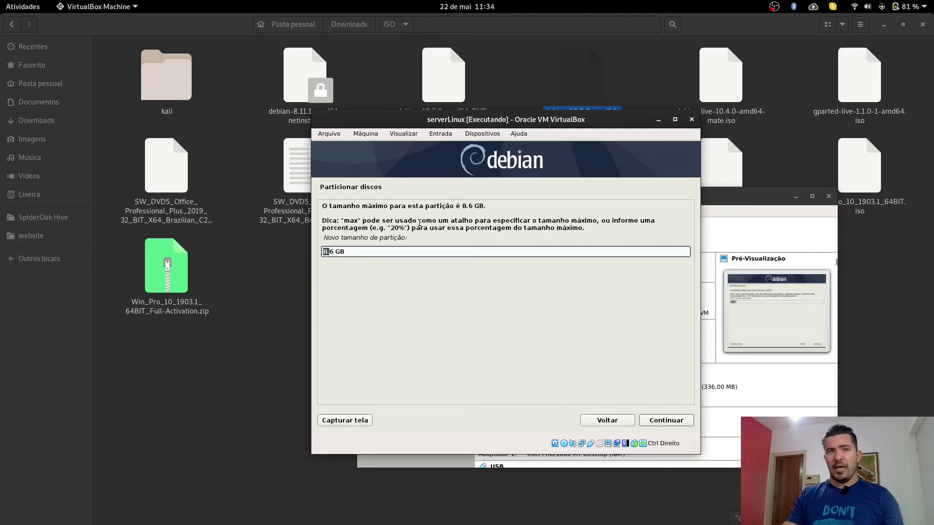
{"action": "type", "text": "256MB"}
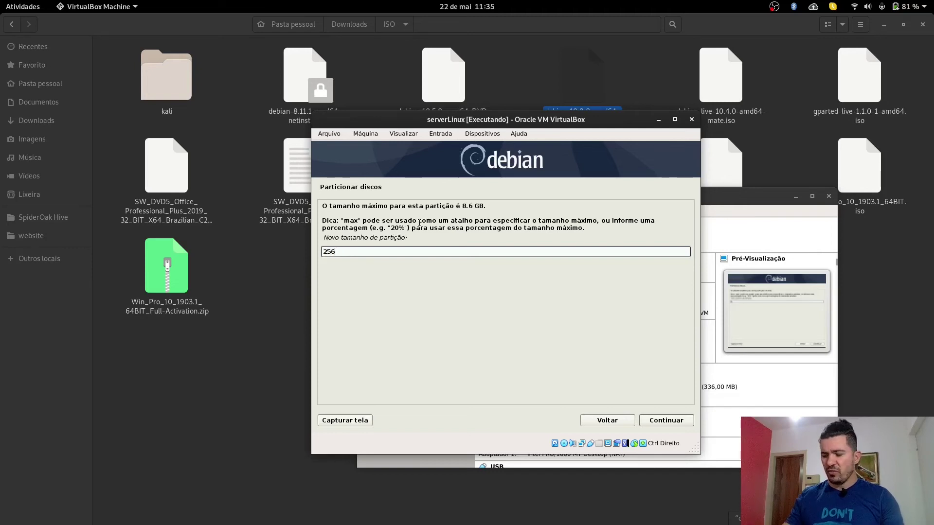
{"action": "left_click", "coordinate": [662, 421]}
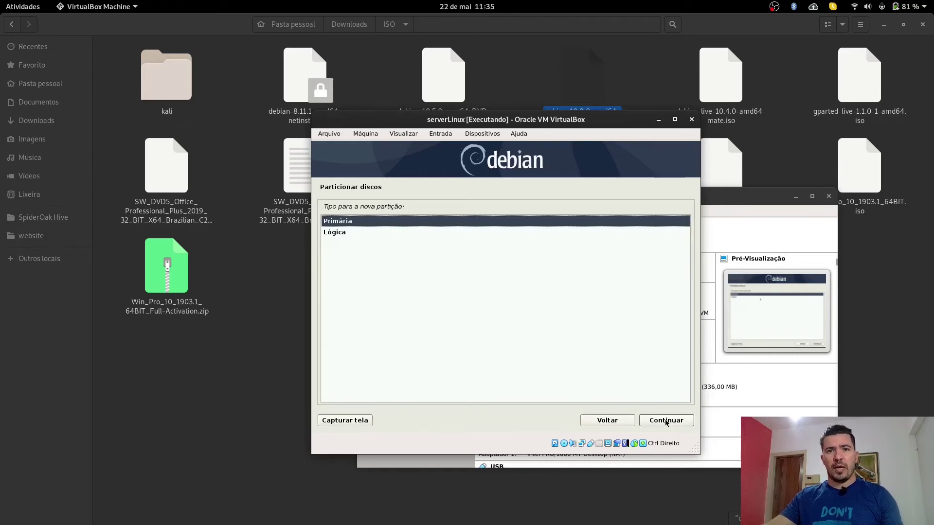
{"action": "left_click", "coordinate": [647, 420]}
{"action": "left_click", "coordinate": [656, 419]}
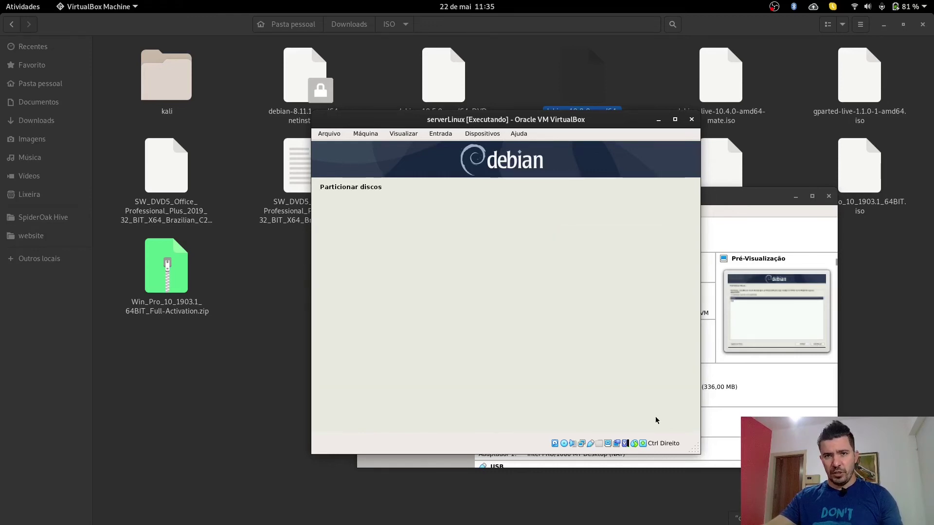
Step: Set the partition's mount point to /boot and finish its setup
{"action": "left_click", "coordinate": [414, 263]}
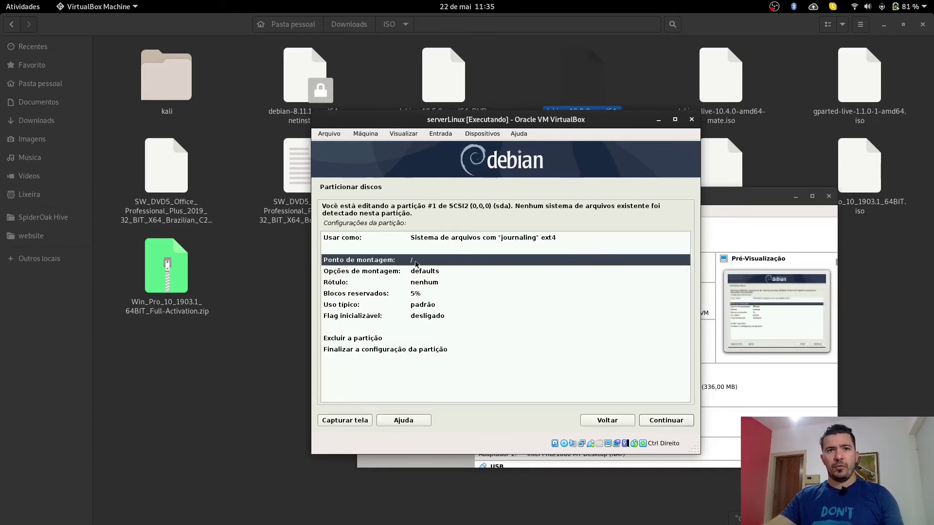
{"action": "double_click", "coordinate": [415, 263]}
{"action": "left_click", "coordinate": [463, 232]}
{"action": "left_click", "coordinate": [462, 243]}
{"action": "key", "text": "Down"}
{"action": "key", "text": "Down"}
{"action": "key", "text": "Down"}
{"action": "key", "text": "Down"}
{"action": "key", "text": "Down"}
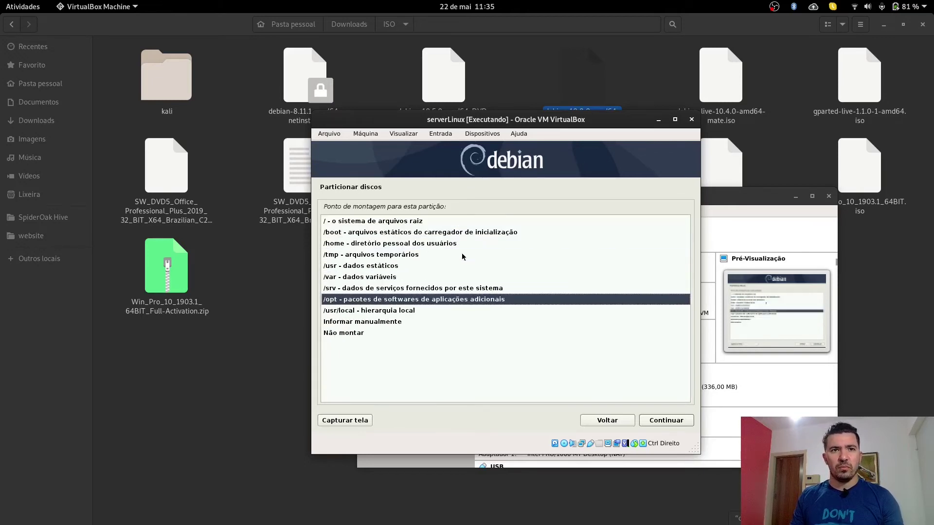
{"action": "key", "text": "Up"}
{"action": "key", "text": "Up"}
{"action": "key", "text": "Up"}
{"action": "key", "text": "Up"}
{"action": "key", "text": "Up"}
{"action": "key", "text": "Up"}
{"action": "key", "text": "Return"}
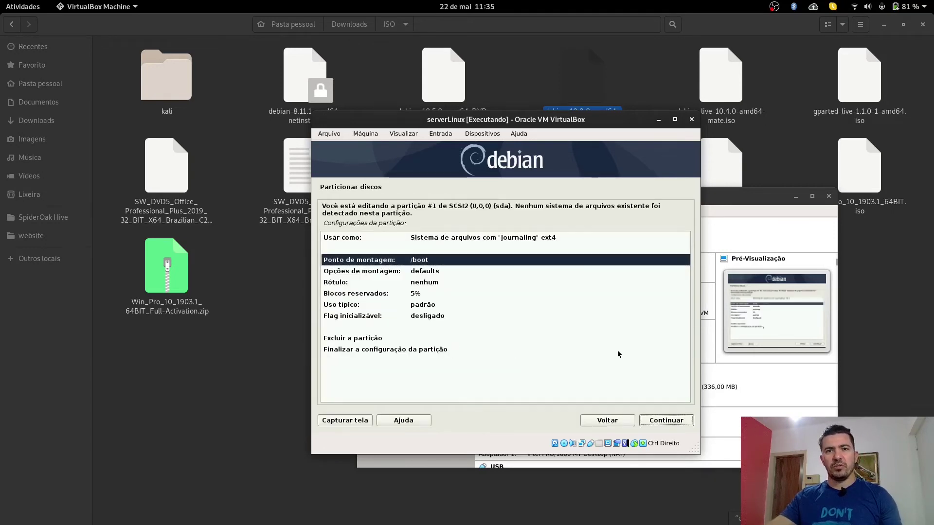
{"action": "key", "text": "Return"}
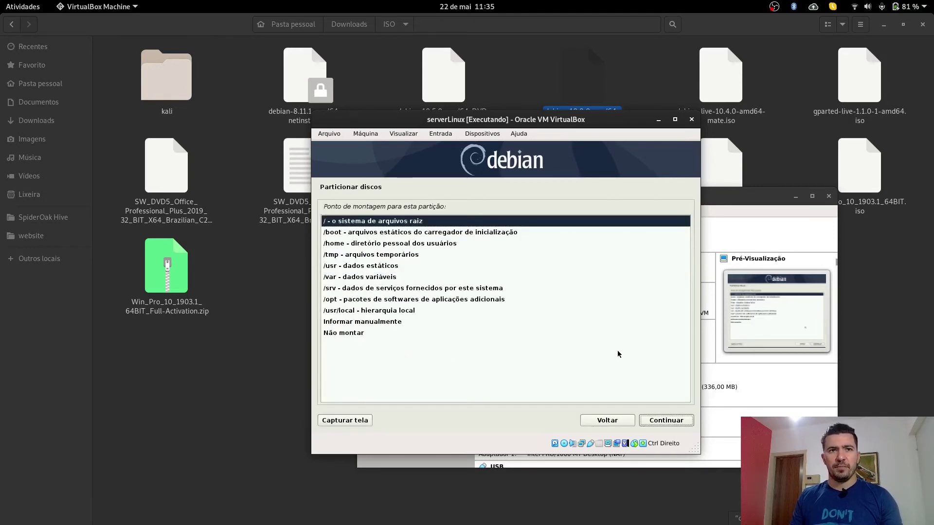
{"action": "key", "text": "Down"}
{"action": "key", "text": "Return"}
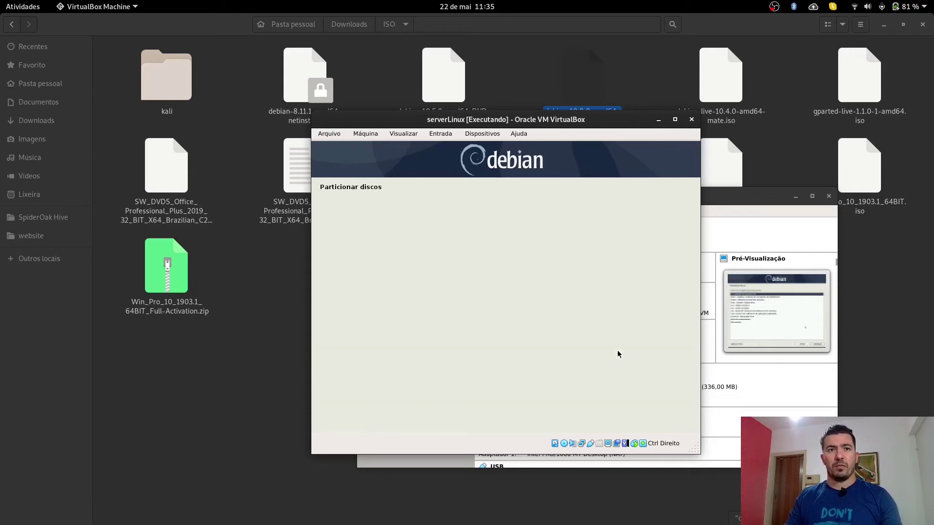
{"action": "key", "text": "Down"}
{"action": "key", "text": "Down"}
{"action": "key", "text": "Down"}
{"action": "key", "text": "Down"}
{"action": "key", "text": "Down"}
{"action": "key", "text": "Down"}
{"action": "key", "text": "Down"}
{"action": "key", "text": "Down"}
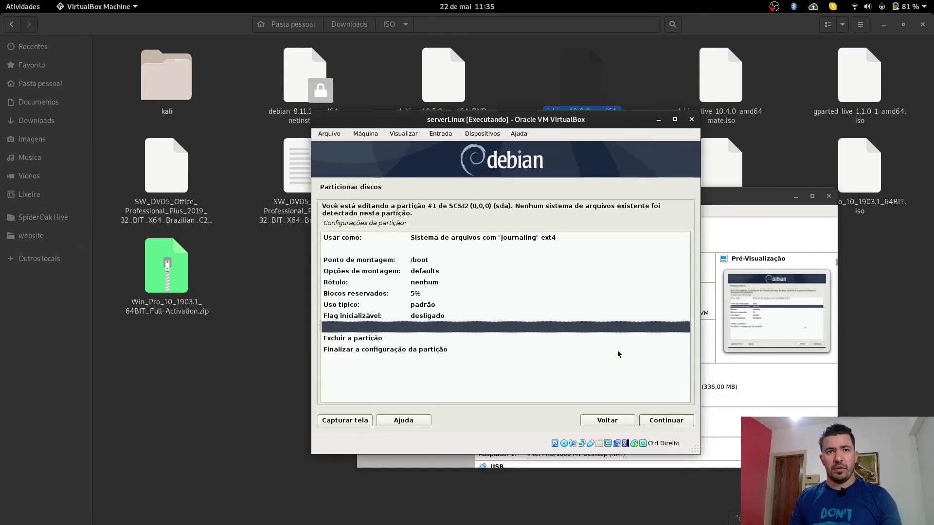
{"action": "key", "text": "Return"}
Step: Move the selection to the remaining 8.3 GB free space
{"action": "key", "text": "Down"}
{"action": "key", "text": "Up"}
{"action": "key", "text": "Down"}
{"action": "key", "text": "Up"}
{"action": "key", "text": "Down"}
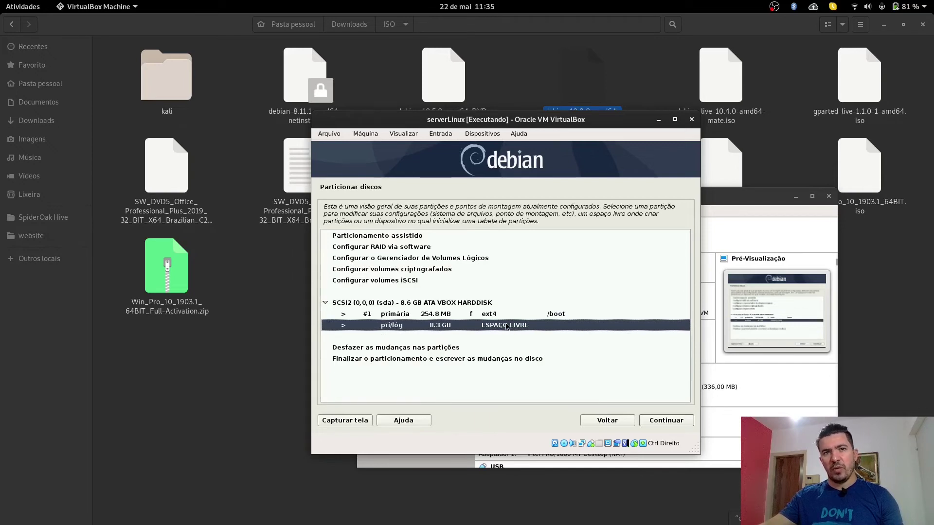
Step: Create a new 1 GB primary partition at the start of the free space
{"action": "key", "text": "Return"}
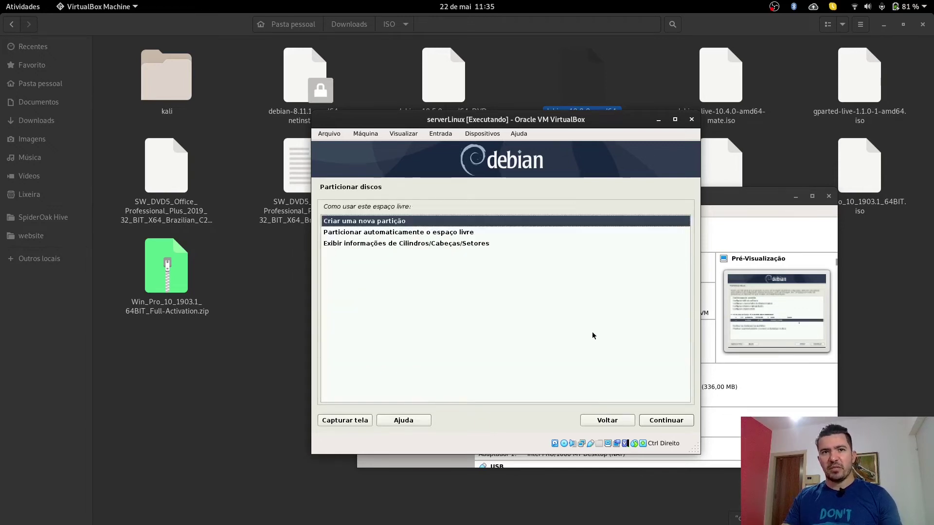
{"action": "key", "text": "Return"}
{"action": "key", "text": "Home"}
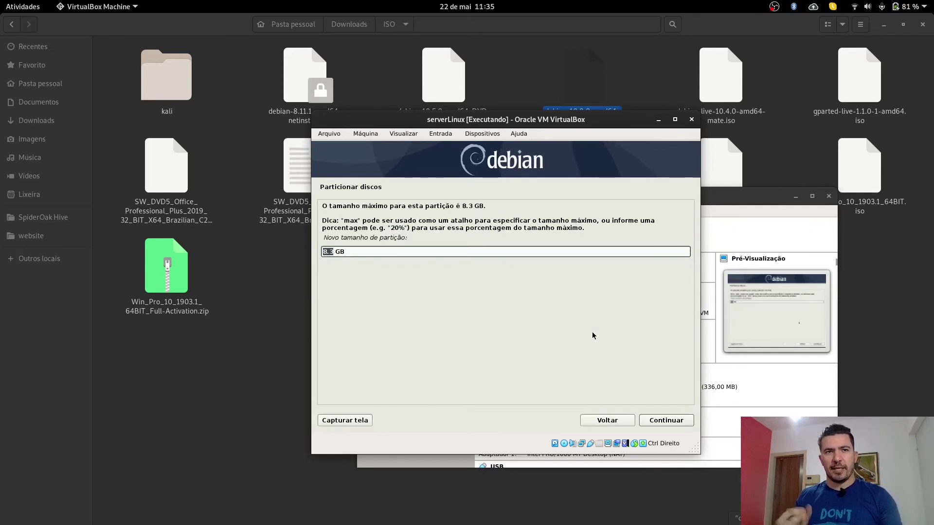
{"action": "type", "text": "3"}
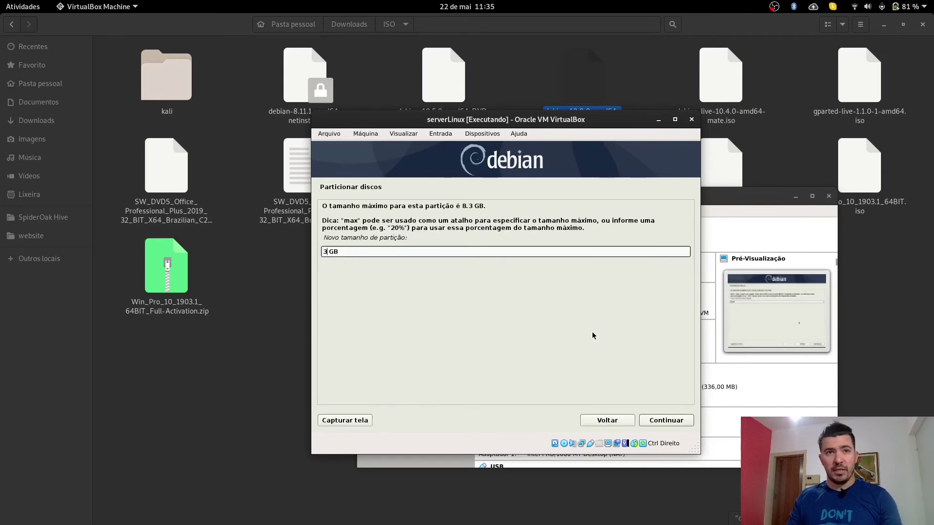
{"action": "key", "text": "BackSpace"}
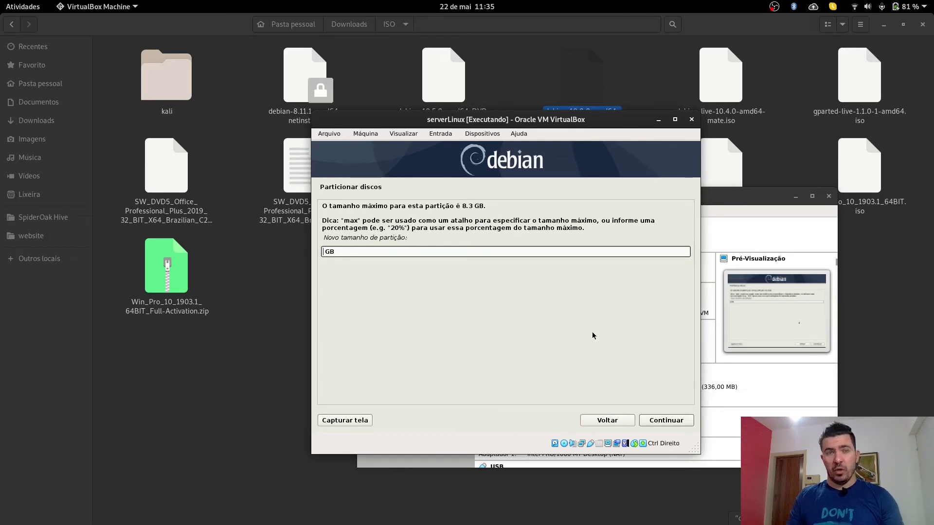
{"action": "type", "text": "1"}
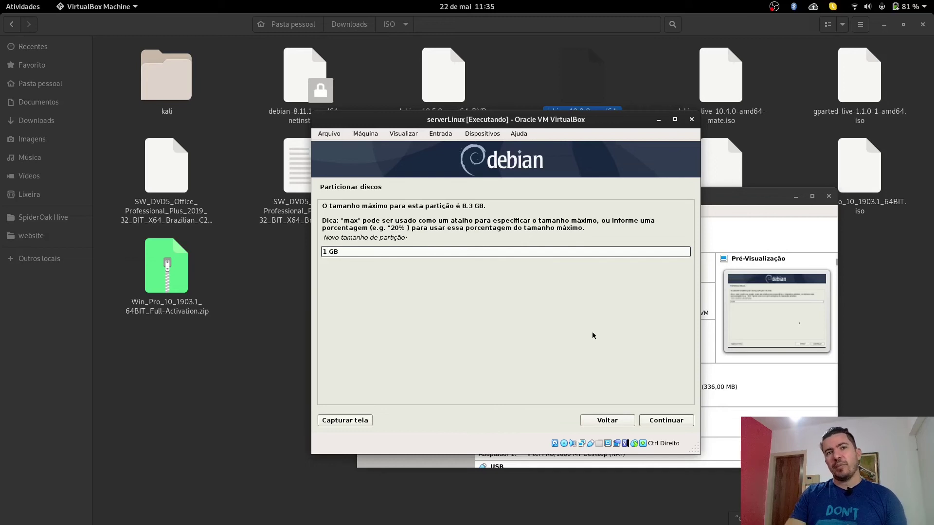
{"action": "key", "text": "Return"}
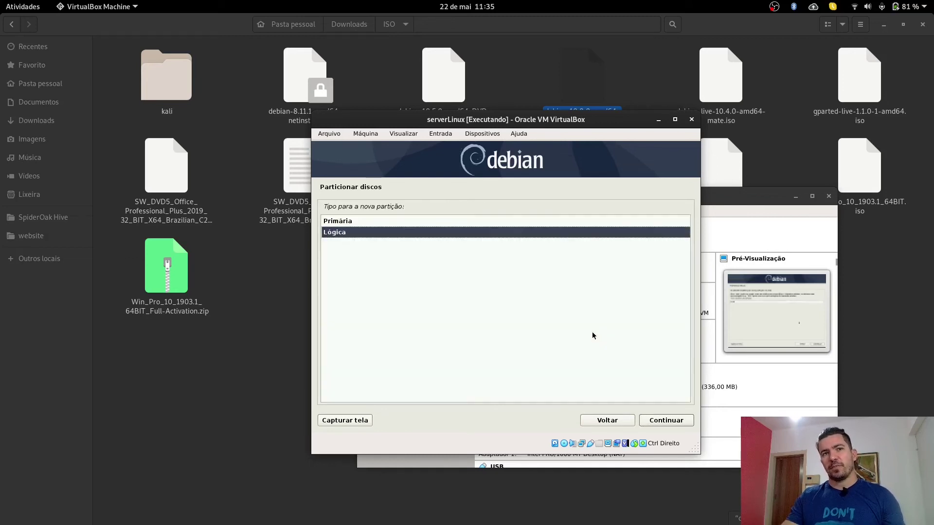
{"action": "key", "text": "Up"}
{"action": "key", "text": "Return"}
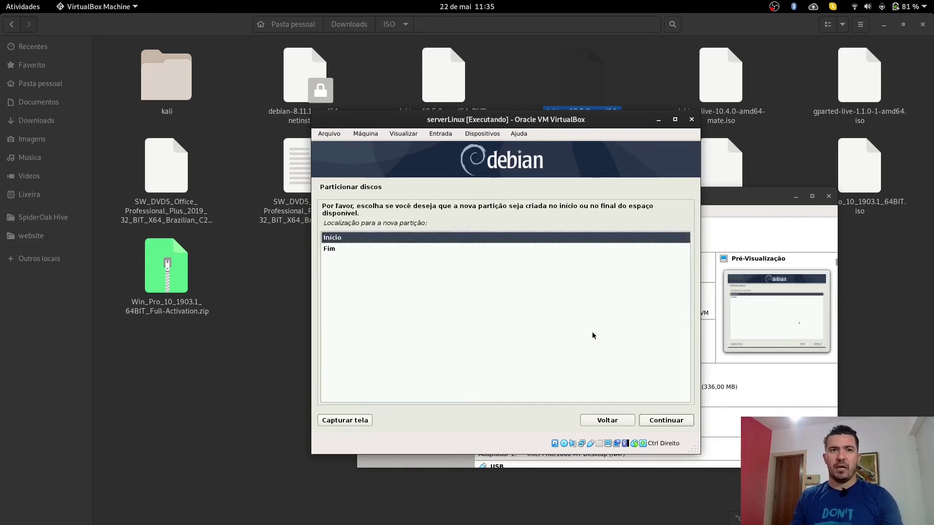
{"action": "key", "text": "Return"}
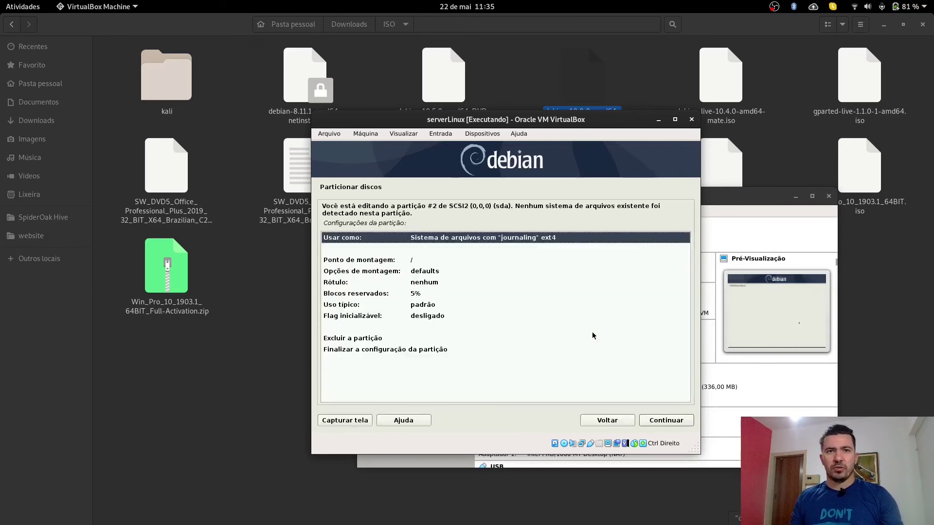
Step: Use the partition as swap area, finish it, and select the remaining free space
{"action": "key", "text": "Down"}
{"action": "key", "text": "Down"}
{"action": "key", "text": "Return"}
{"action": "key", "text": "Down"}
{"action": "key", "text": "Down"}
{"action": "key", "text": "Down"}
{"action": "key", "text": "Down"}
{"action": "key", "text": "Down"}
{"action": "key", "text": "Up"}
{"action": "key", "text": "Up"}
{"action": "key", "text": "Up"}
{"action": "key", "text": "Up"}
{"action": "key", "text": "Up"}
{"action": "key", "text": "Return"}
{"action": "key", "text": "Up"}
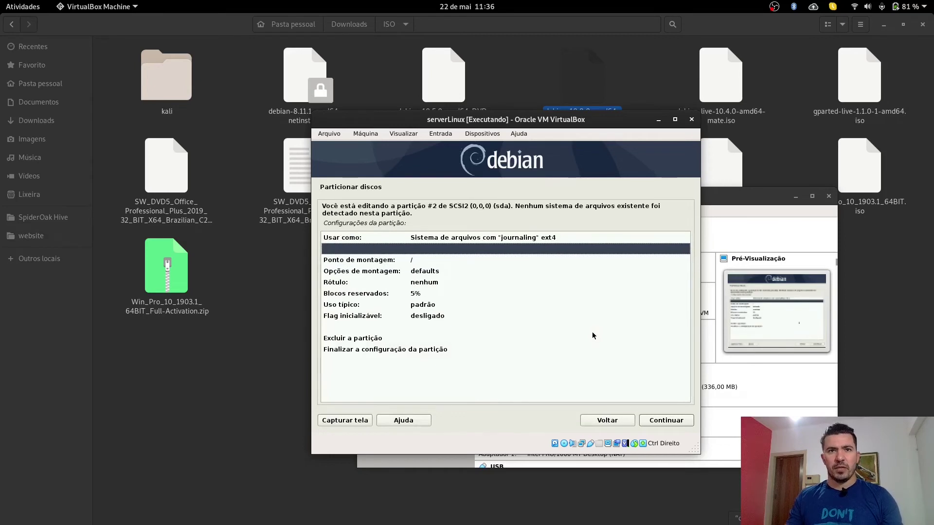
{"action": "key", "text": "Up"}
{"action": "key", "text": "Return"}
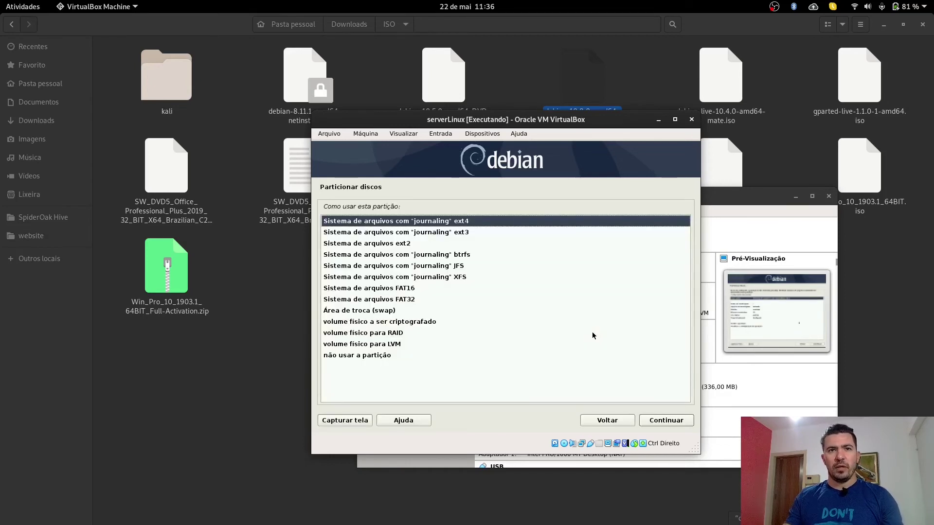
{"action": "key", "text": "Down"}
{"action": "key", "text": "Down"}
{"action": "key", "text": "Down"}
{"action": "key", "text": "Down"}
{"action": "key", "text": "Down"}
{"action": "key", "text": "Down"}
{"action": "key", "text": "Down"}
{"action": "key", "text": "Down"}
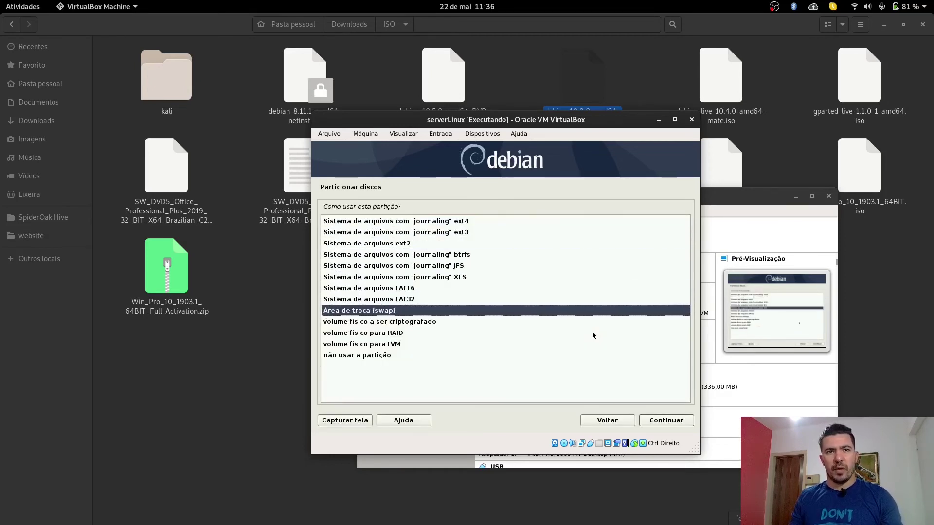
{"action": "key", "text": "Return"}
{"action": "key", "text": "Down"}
{"action": "key", "text": "Down"}
{"action": "key", "text": "Down"}
{"action": "key", "text": "Down"}
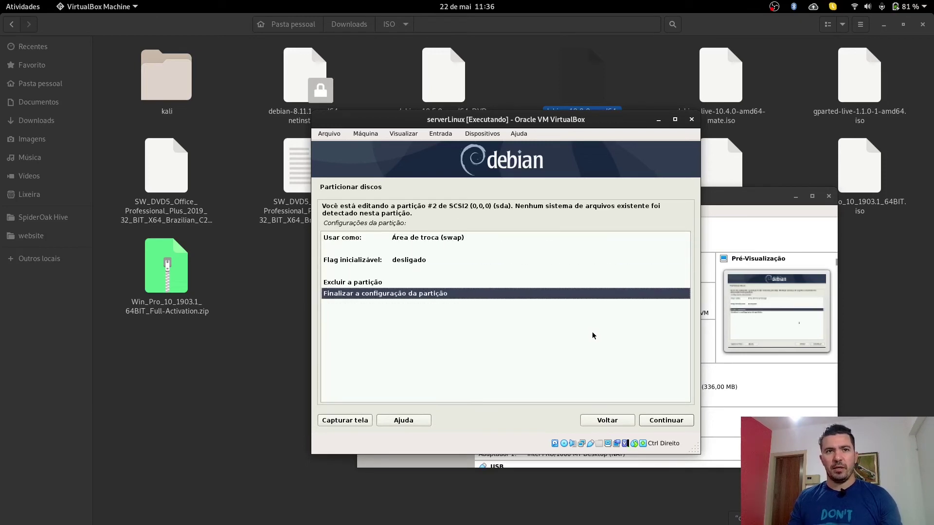
{"action": "key", "text": "Return"}
{"action": "key", "text": "Down"}
{"action": "key", "text": "Return"}
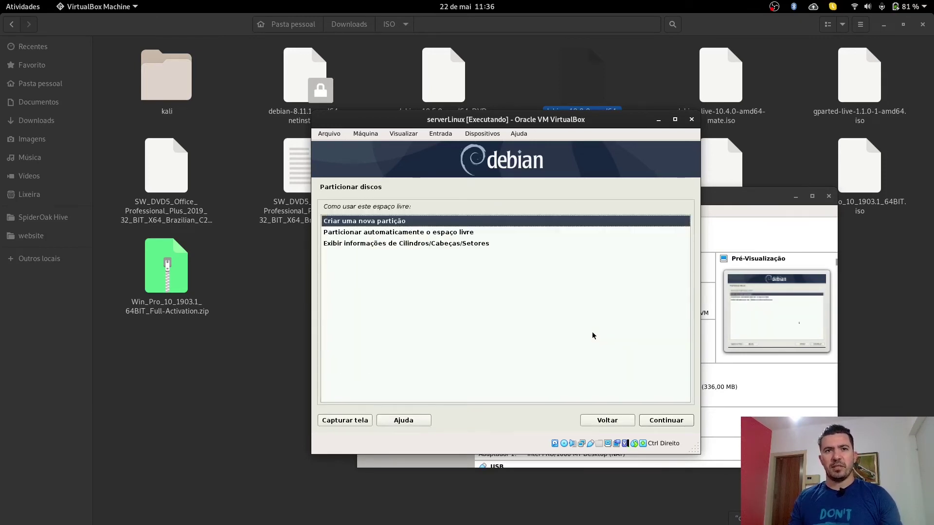
Step: Create partition #3 as a 4.0 GB ext4 partition mounted at /
{"action": "key", "text": "Return"}
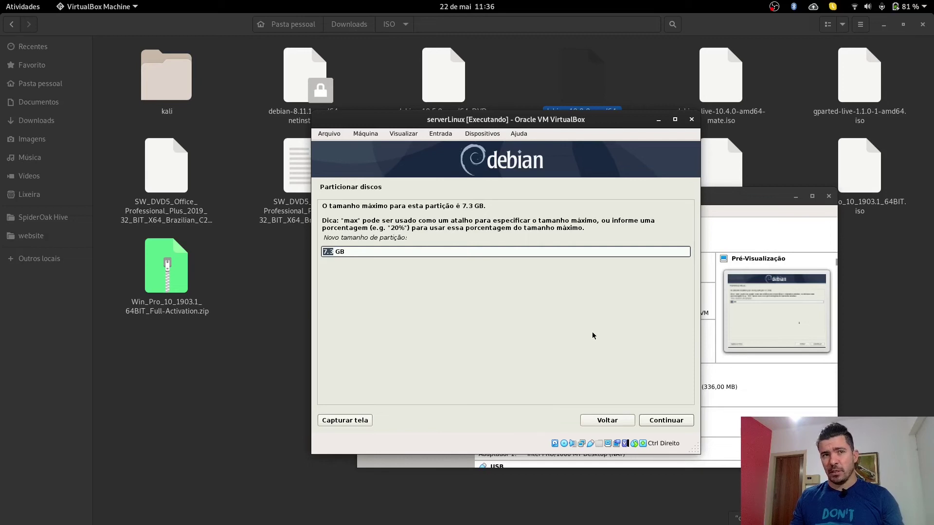
{"action": "type", "text": "2"}
{"action": "key", "text": "Return"}
{"action": "key", "text": "Return"}
{"action": "key", "text": "Return"}
{"action": "key", "text": "Down"}
{"action": "key", "text": "Down"}
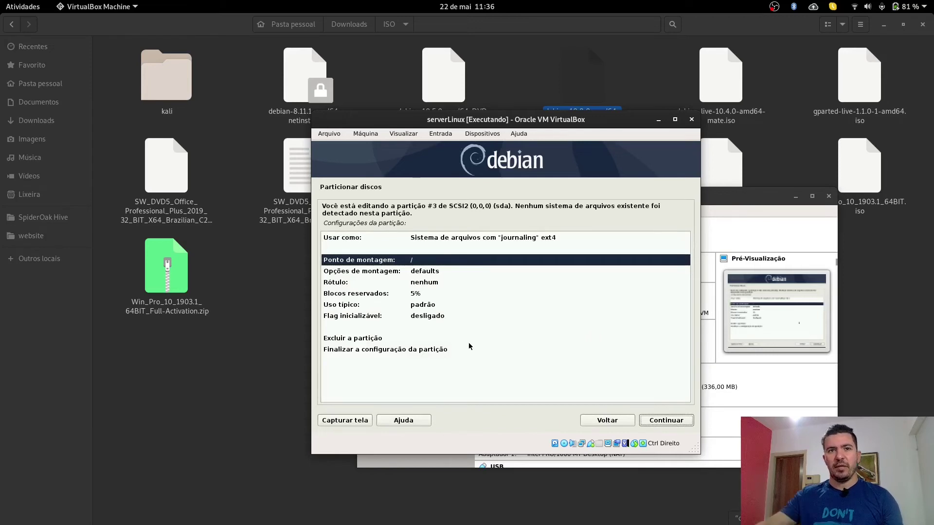
{"action": "double_click", "coordinate": [435, 351]}
Step: Create partition #4 from the remaining space with default size, ext4 mounted at /home
{"action": "double_click", "coordinate": [436, 352]}
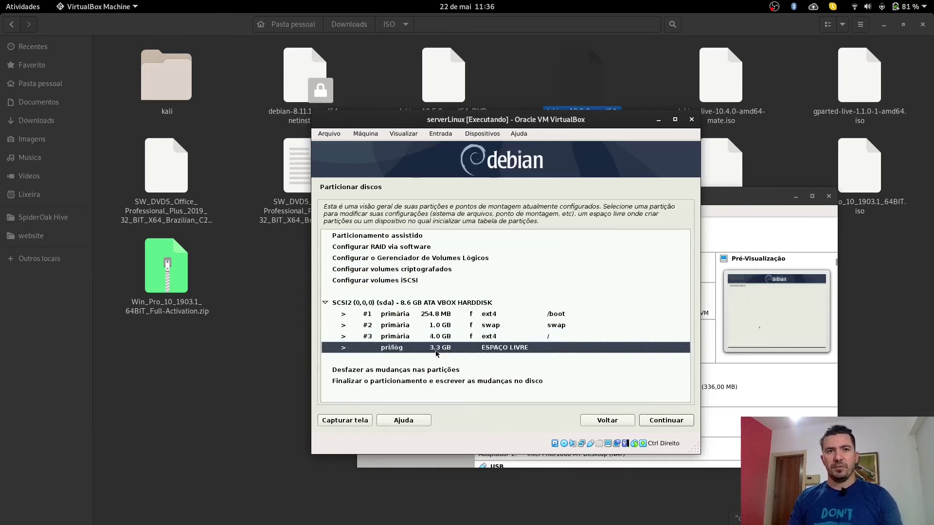
{"action": "key", "text": "Return"}
{"action": "key", "text": "Return"}
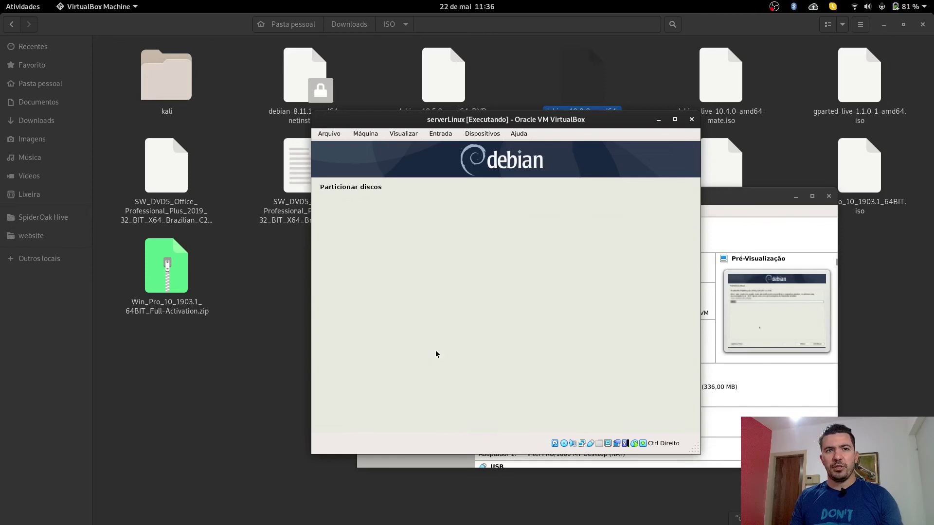
{"action": "key", "text": "Return"}
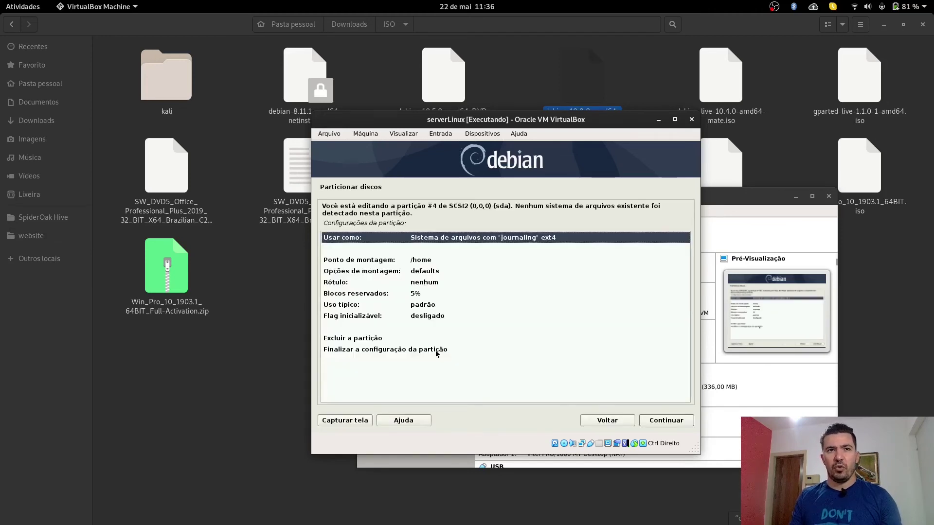
{"action": "key", "text": "Down"}
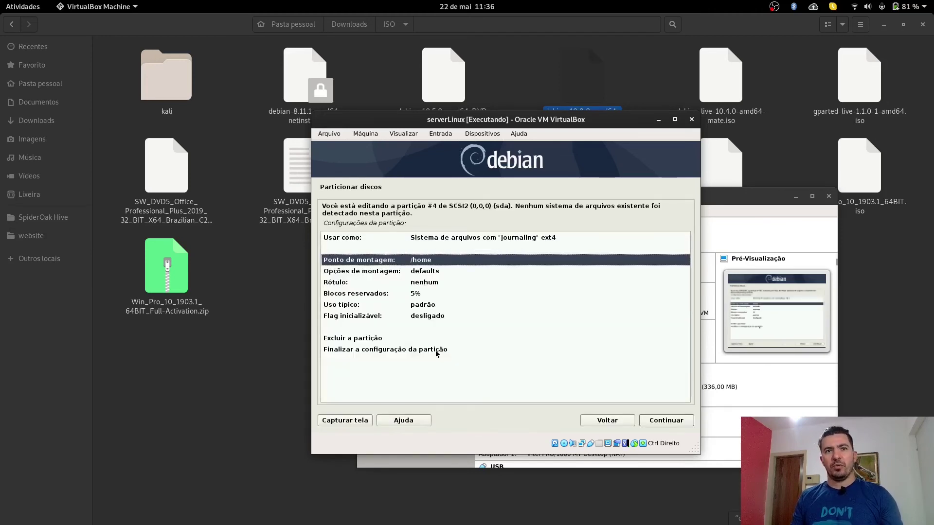
{"action": "key", "text": "Down"}
{"action": "key", "text": "Down"}
{"action": "key", "text": "Down"}
{"action": "key", "text": "Down"}
{"action": "key", "text": "Down"}
{"action": "key", "text": "Down"}
{"action": "key", "text": "Down"}
{"action": "key", "text": "Return"}
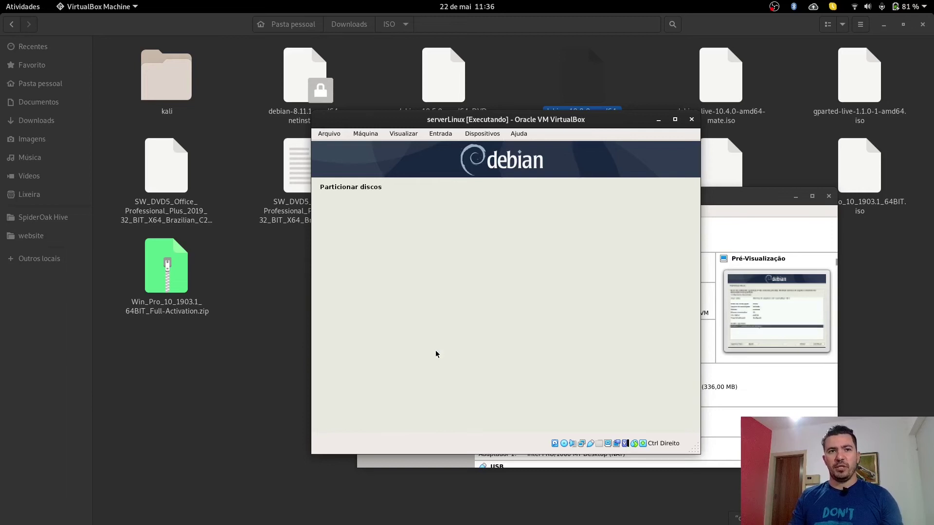
Step: Finish partitioning and confirm writing ext4 partitions #1, #3, #4 and swap #2 to sda
{"action": "key", "text": "Down"}
{"action": "key", "text": "Down"}
{"action": "key", "text": "Return"}
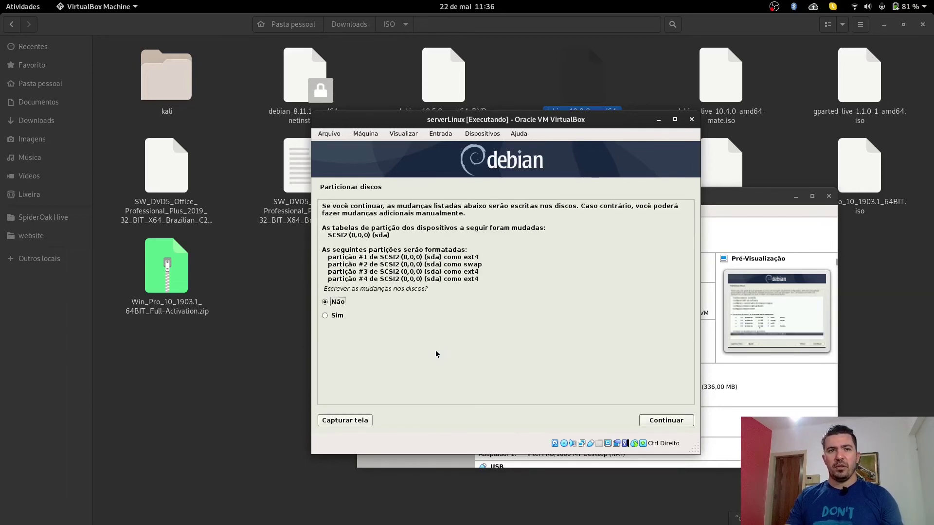
{"action": "key", "text": "Down"}
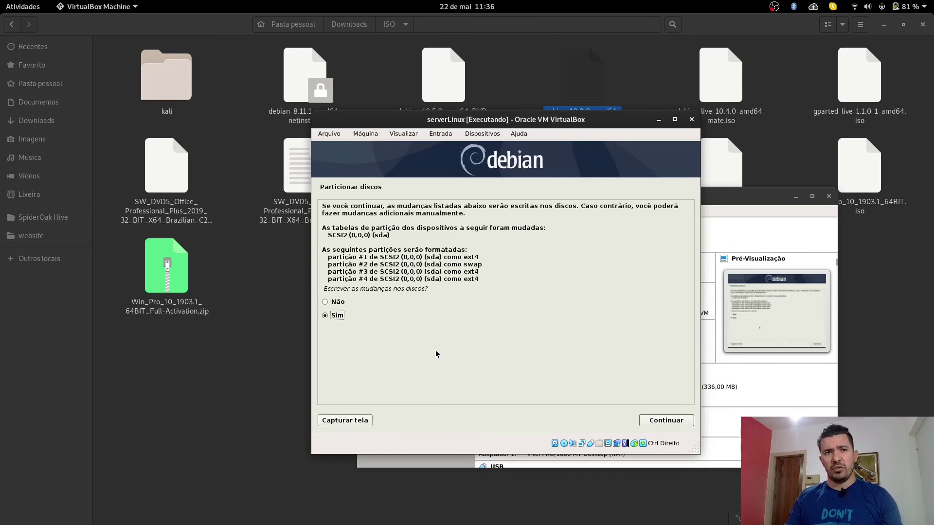
{"action": "key", "text": "Return"}
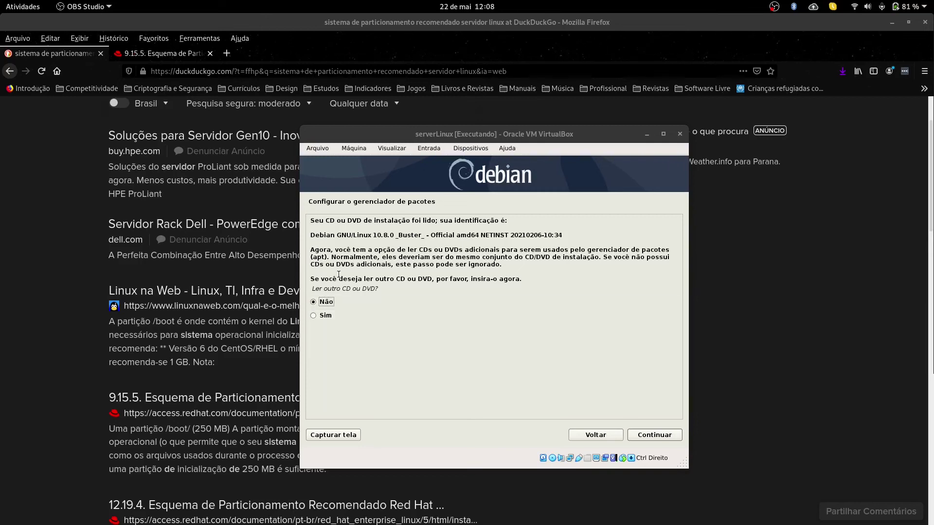
Step: Skip scanning another disc, use the Brasil mirror deb.debian.org, and set no HTTP proxy
{"action": "left_click", "coordinate": [669, 439]}
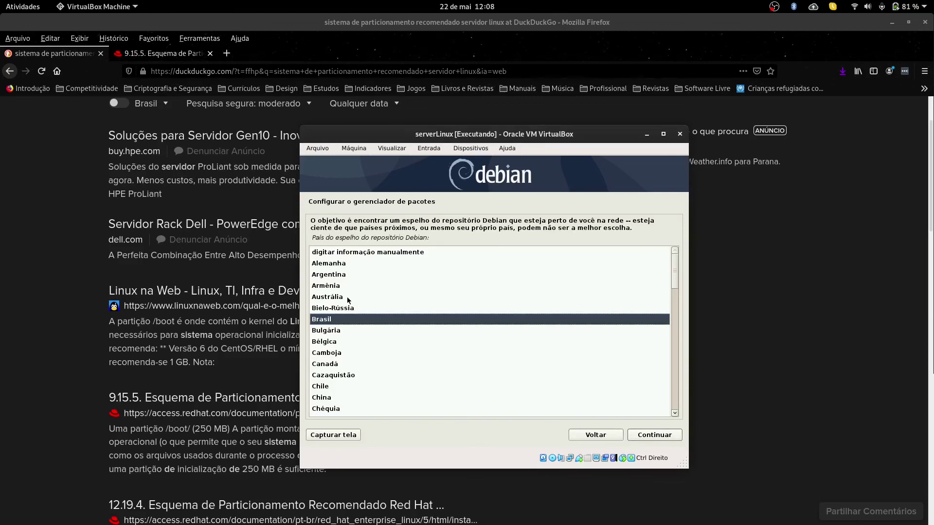
{"action": "left_click", "coordinate": [662, 436]}
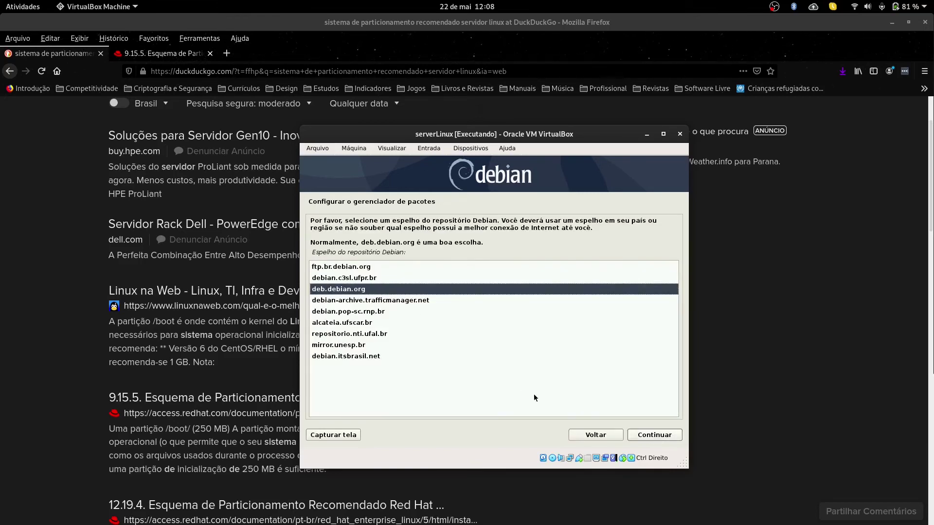
{"action": "left_click", "coordinate": [665, 436]}
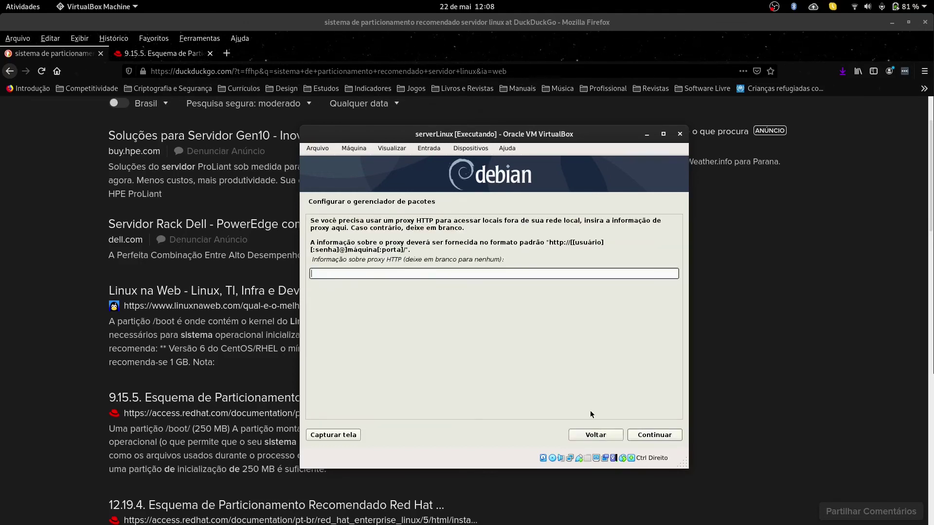
{"action": "left_click", "coordinate": [653, 435]}
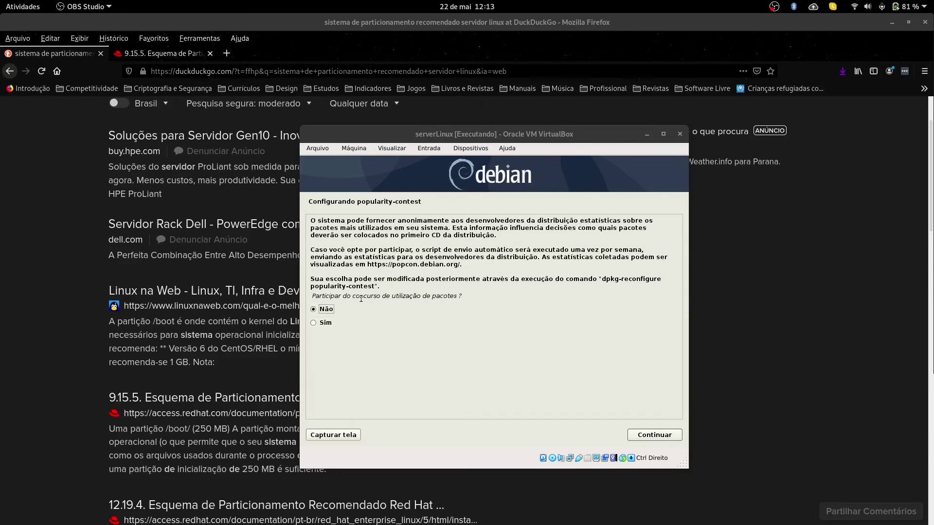
Step: Decline popularity-contest and install only SSH server and standard system utilities, no desktop environment
{"action": "left_click", "coordinate": [662, 435]}
{"action": "left_click", "coordinate": [663, 435]}
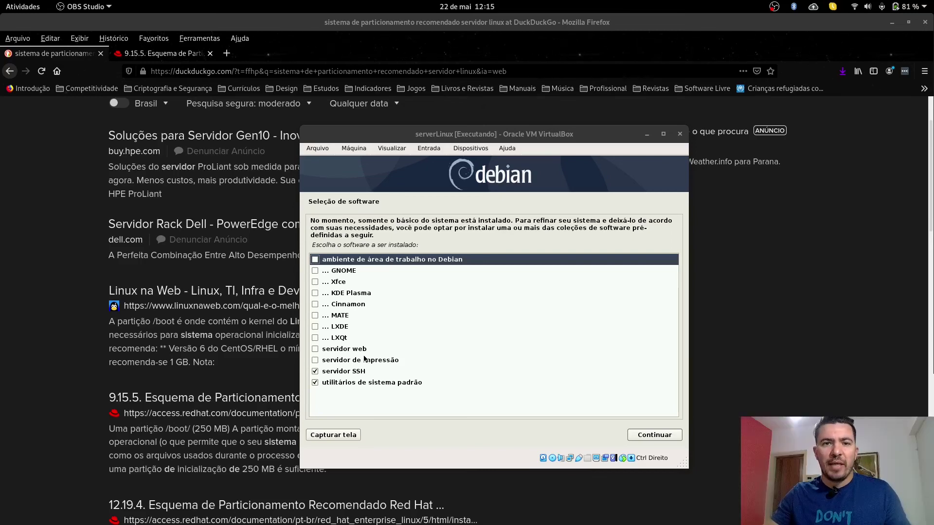
{"action": "left_click", "coordinate": [664, 438]}
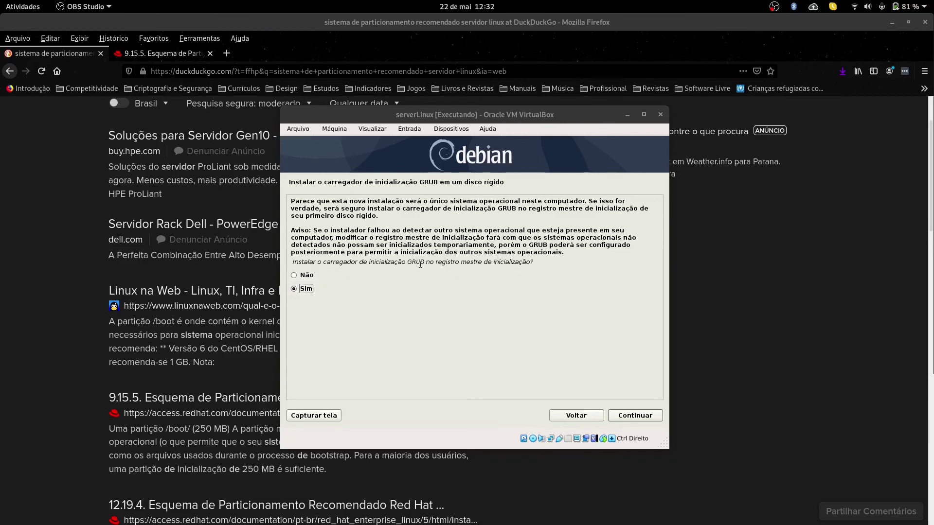
Step: Install GRUB to the master boot record on /dev/sda, then finish the installation to reboot
{"action": "left_click", "coordinate": [644, 419]}
{"action": "left_click", "coordinate": [370, 259]}
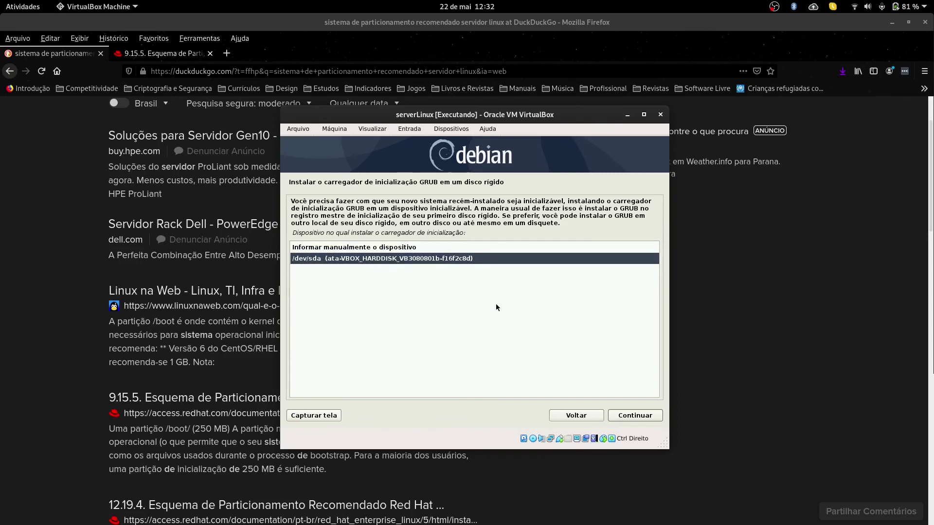
{"action": "left_click", "coordinate": [644, 418]}
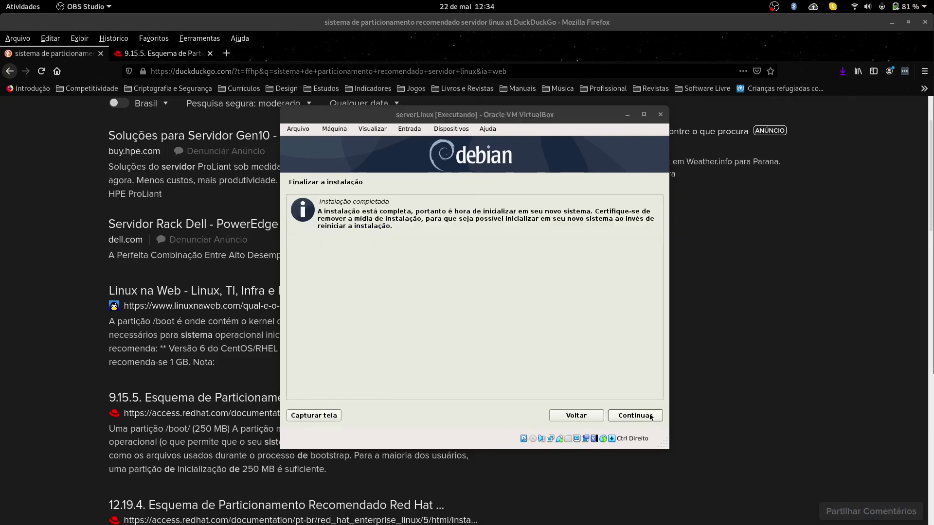
{"action": "left_click", "coordinate": [635, 416]}
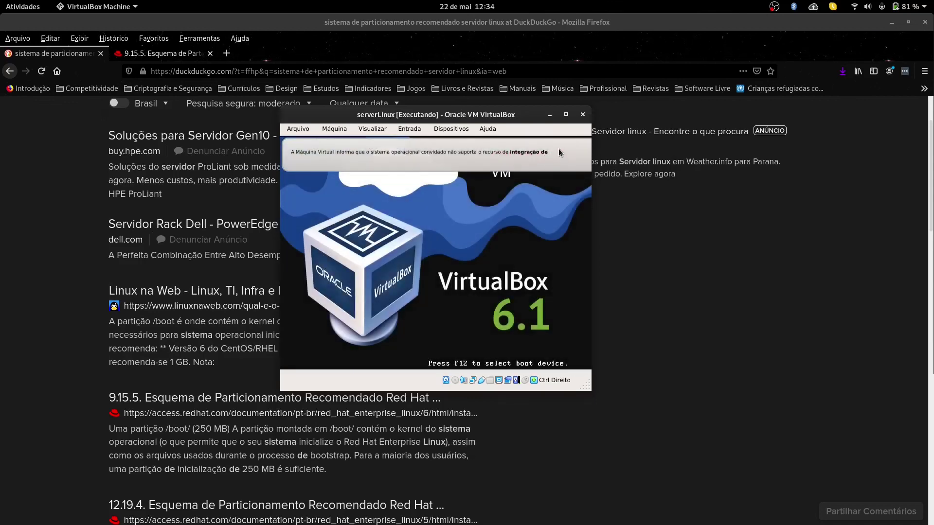
Step: Boot the Debian GNU/Linux GRUB entry, dismissing the VirtualBox guest and mouse notifications
{"action": "left_click", "coordinate": [564, 152]}
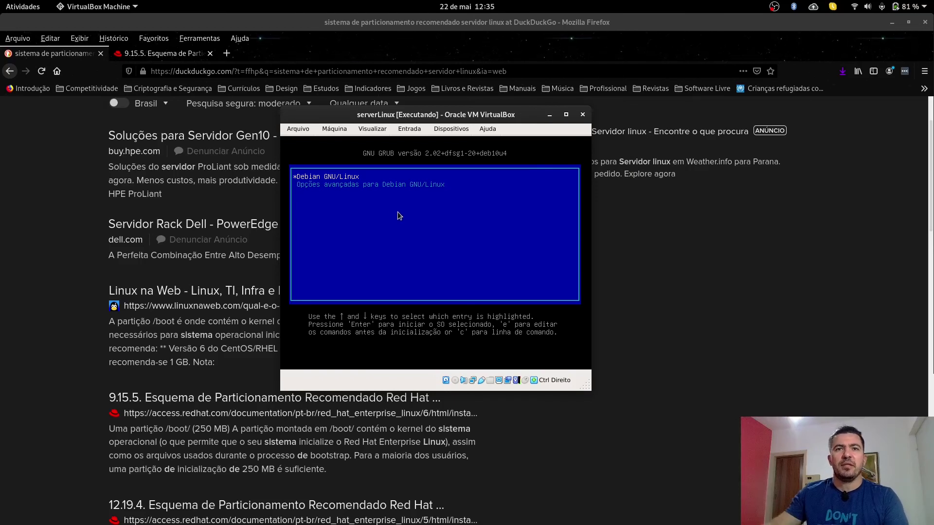
{"action": "key", "text": "Return"}
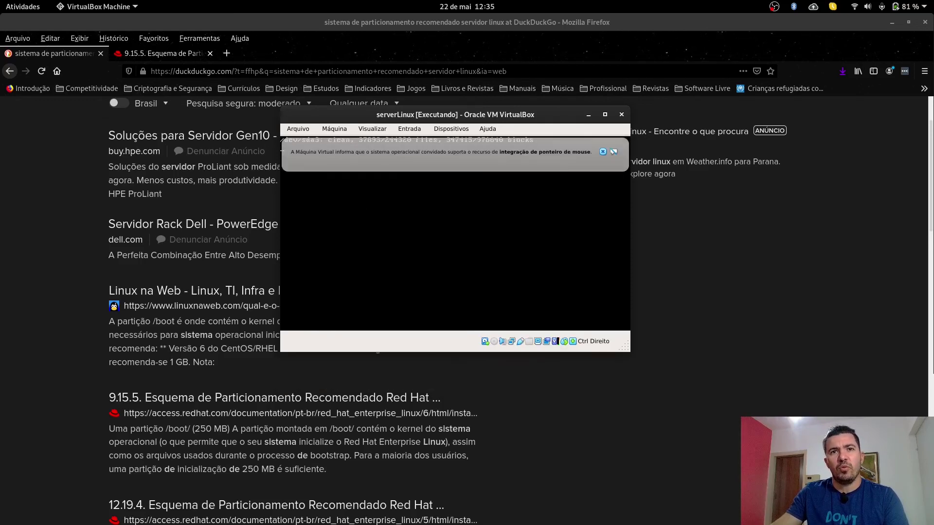
{"action": "left_click", "coordinate": [603, 152]}
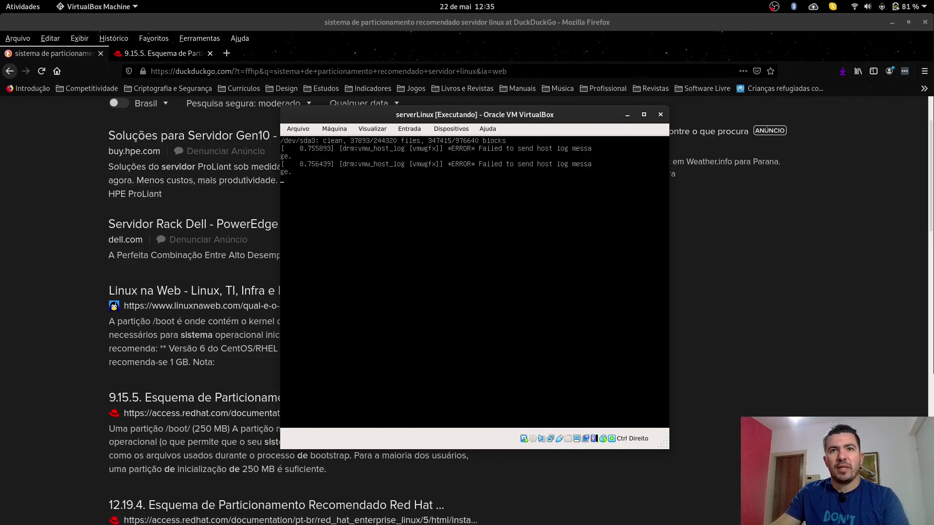
{"action": "left_click_drag", "start_coordinate": [552, 116], "coordinate": [531, 107]}
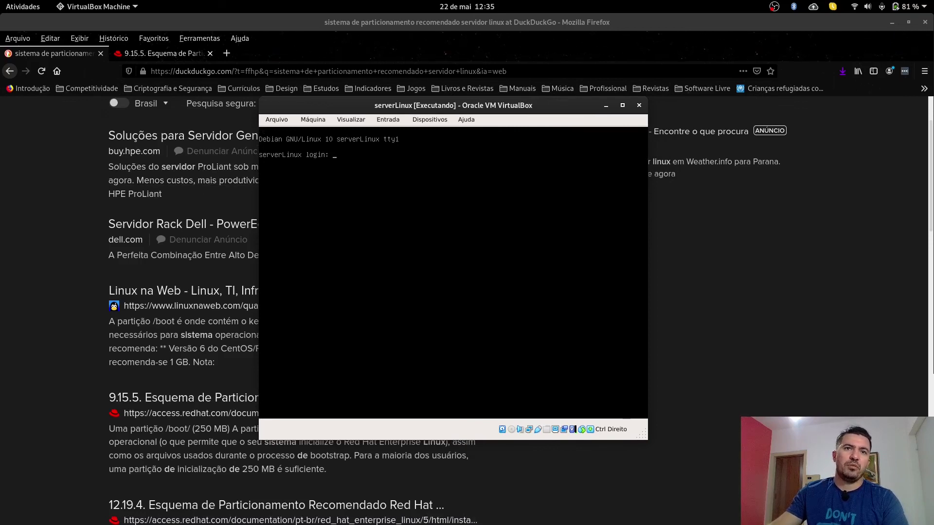
Step: Log in at the serverLinux console with the user account's username and password
{"action": "type", "text": "leonardo"}
{"action": "key", "text": "Return"}
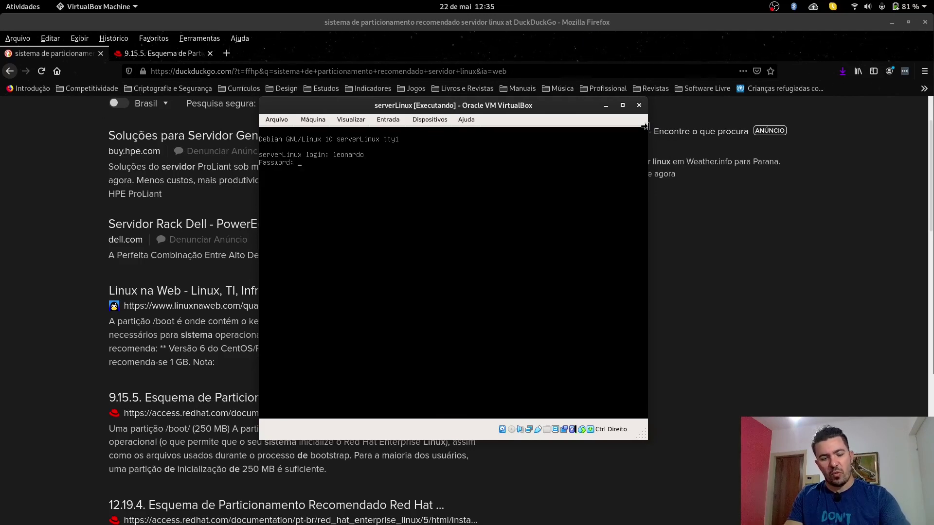
{"action": "key", "text": "Return"}
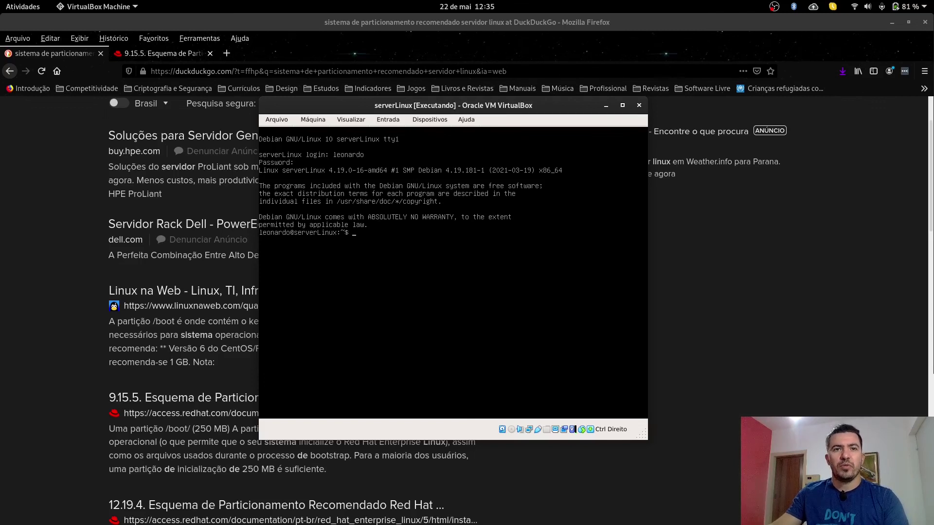
{"action": "type", "text": "c"}
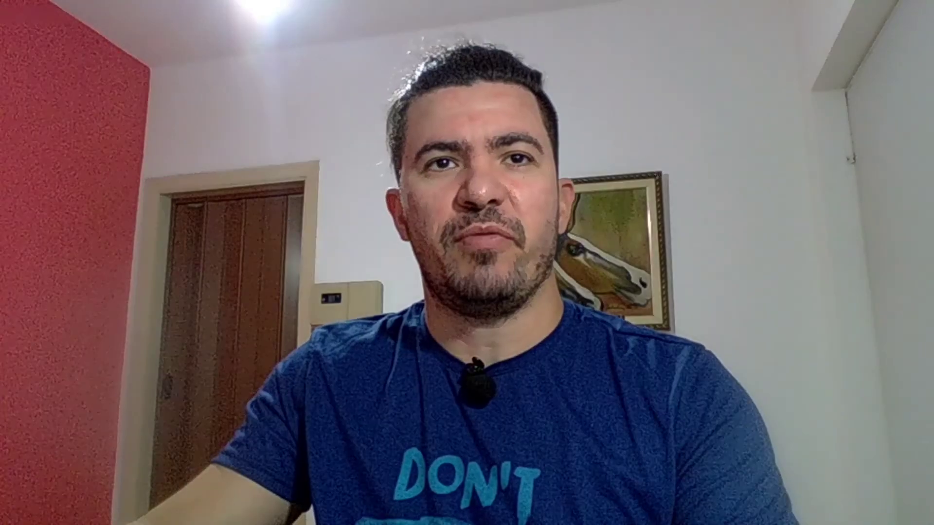